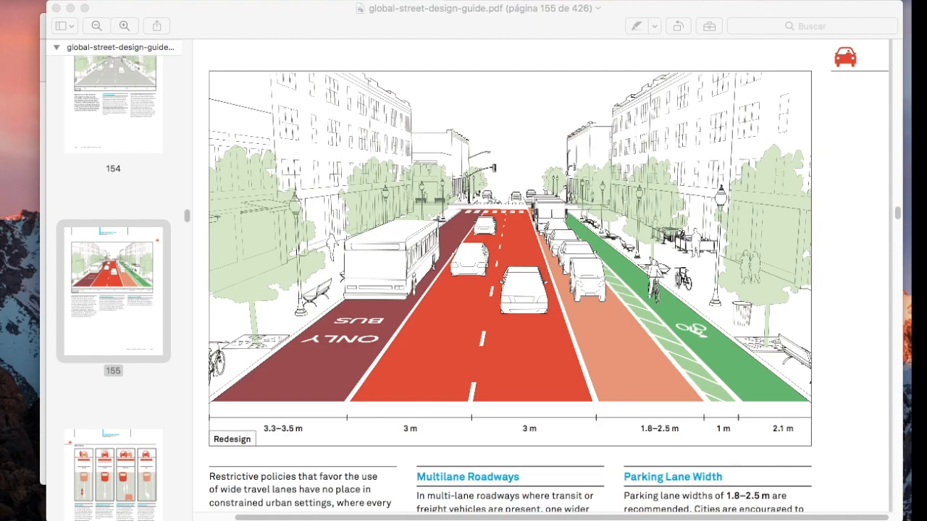
left_click(827, 209)
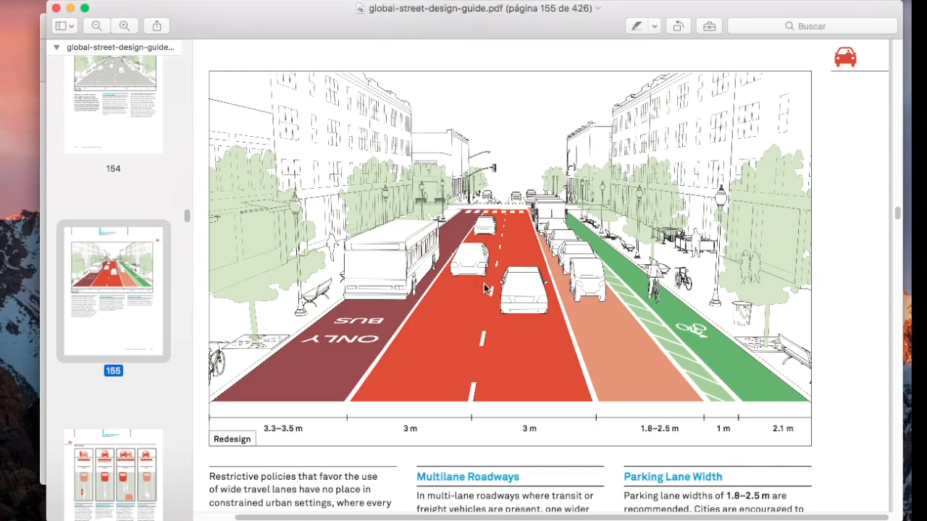
scroll(109, 205, "up", 10)
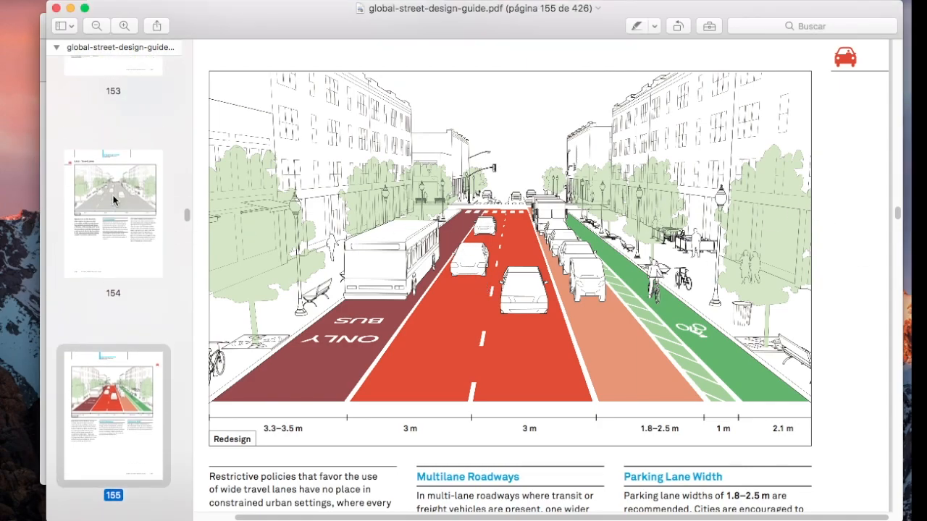
scroll(113, 200, "down", 10)
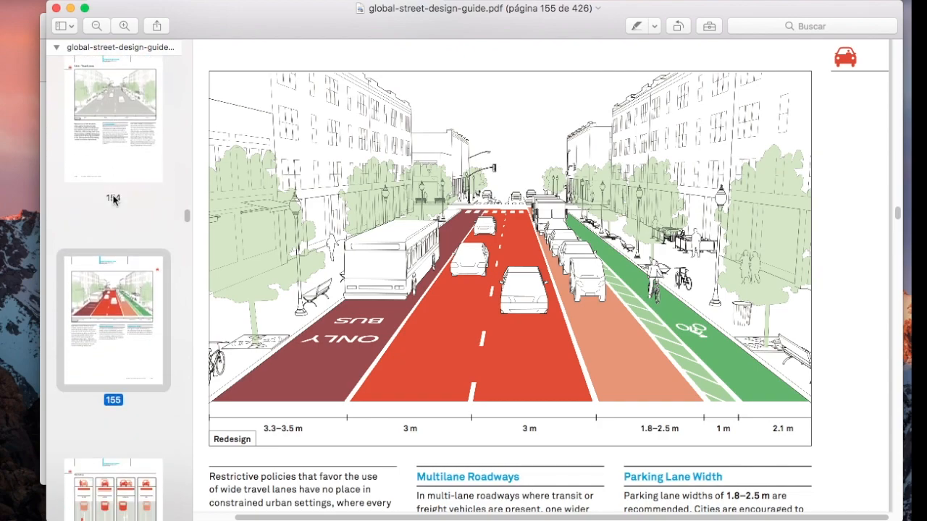
scroll(113, 201, "up", 2)
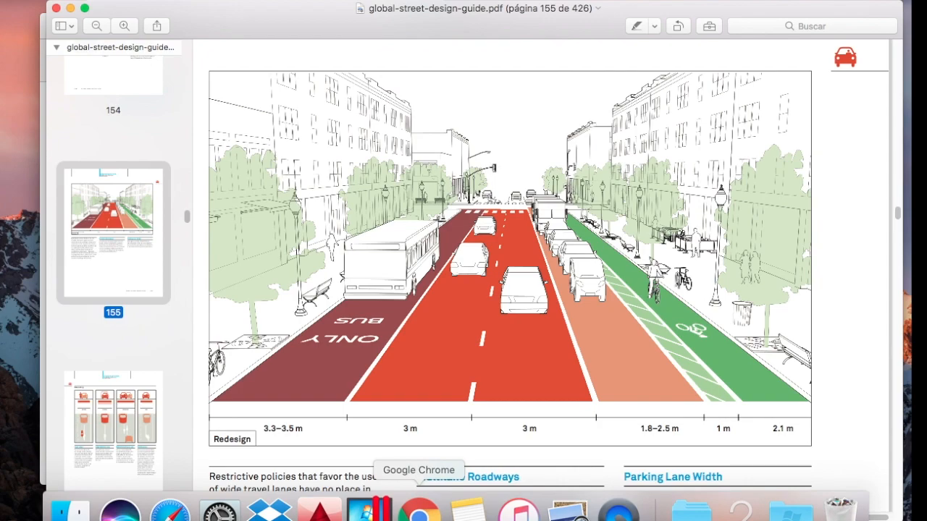
Switch to Chrome, look over the Global Street Design Guide's web page, and return to the guide's PDF.
left_click(420, 507)
scroll(623, 246, "down", 4)
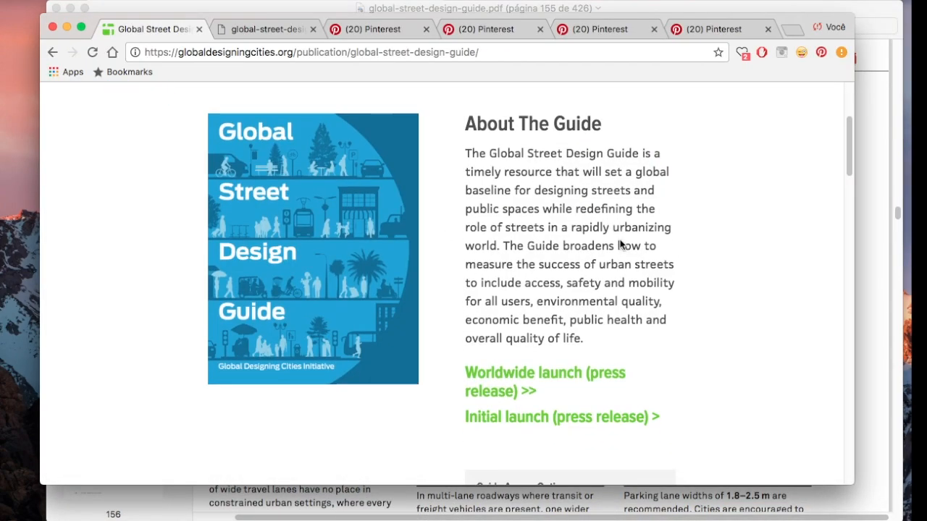
scroll(620, 241, "up", 2)
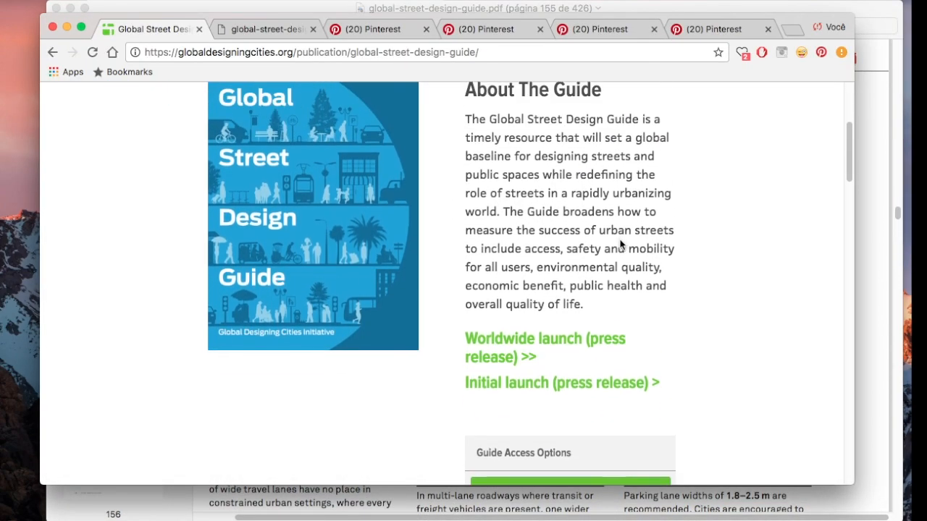
left_click(880, 168)
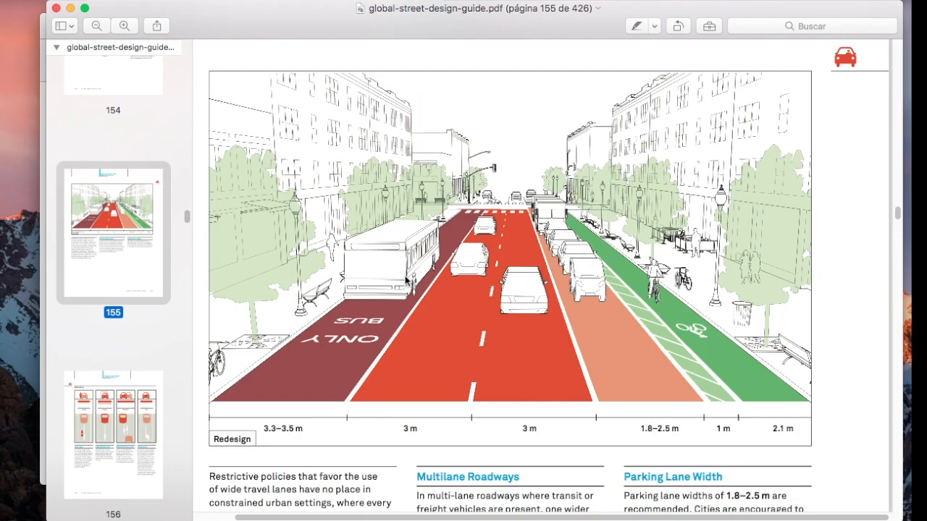
Examine the lane layout in the Redesign street illustration on page 155 of the guide.
scroll(319, 125, "up", 5, "ctrl")
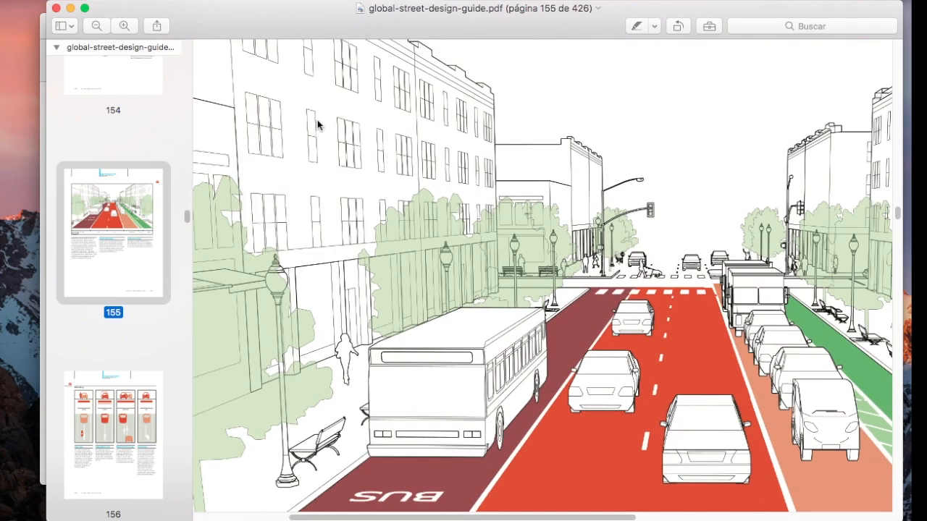
scroll(395, 265, "down", 5, "ctrl")
scroll(397, 275, "down", 2, "ctrl")
scroll(607, 251, "up", 3, "ctrl")
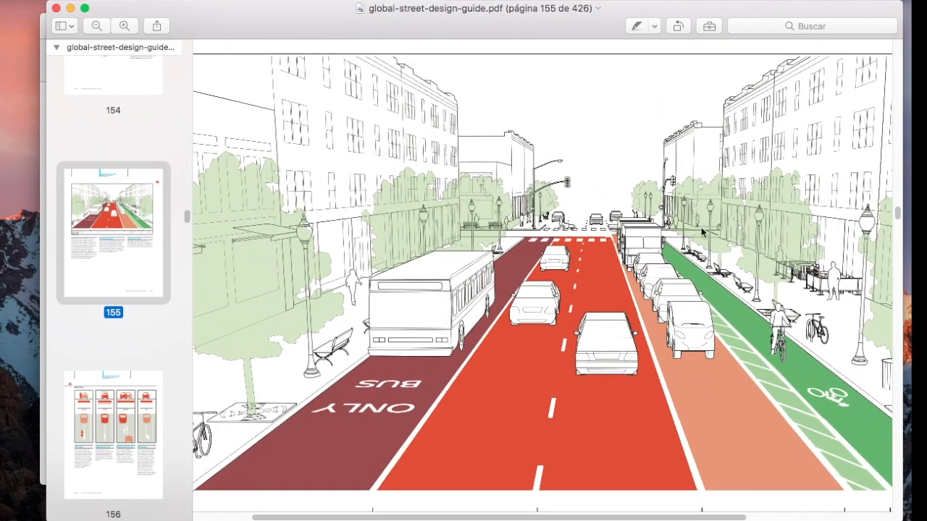
scroll(701, 227, "right", 2)
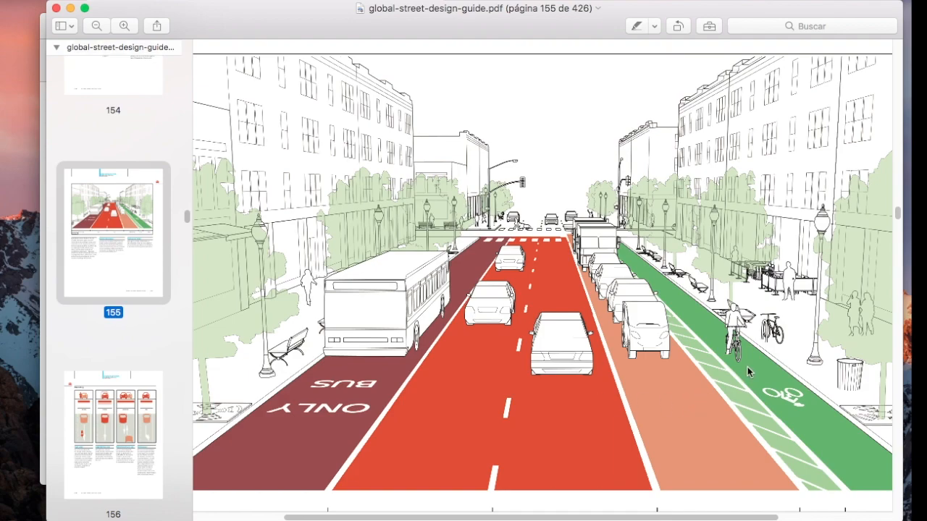
Examine the bus lane, sidewalk, trees and street furniture of the page 155 illustration close up and as a whole.
scroll(329, 246, "up", 5)
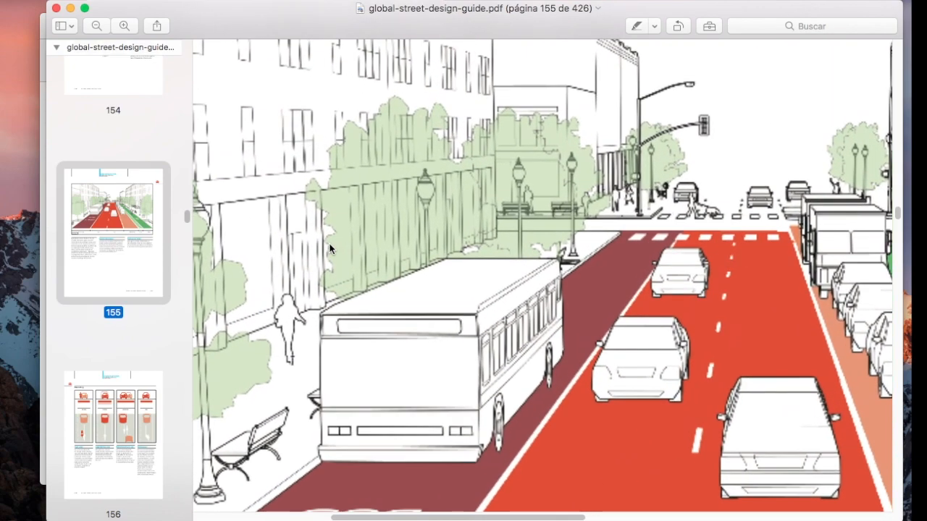
scroll(329, 248, "down", 3)
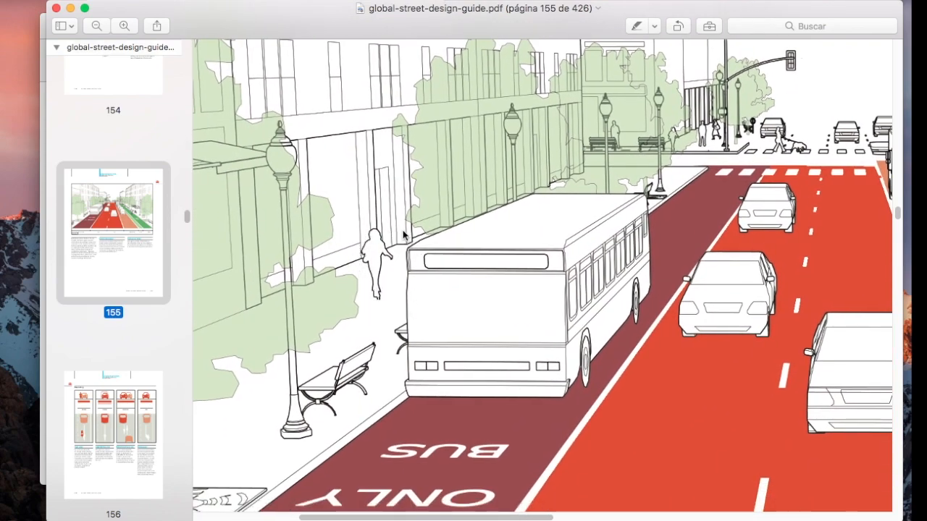
scroll(404, 235, "left", 5)
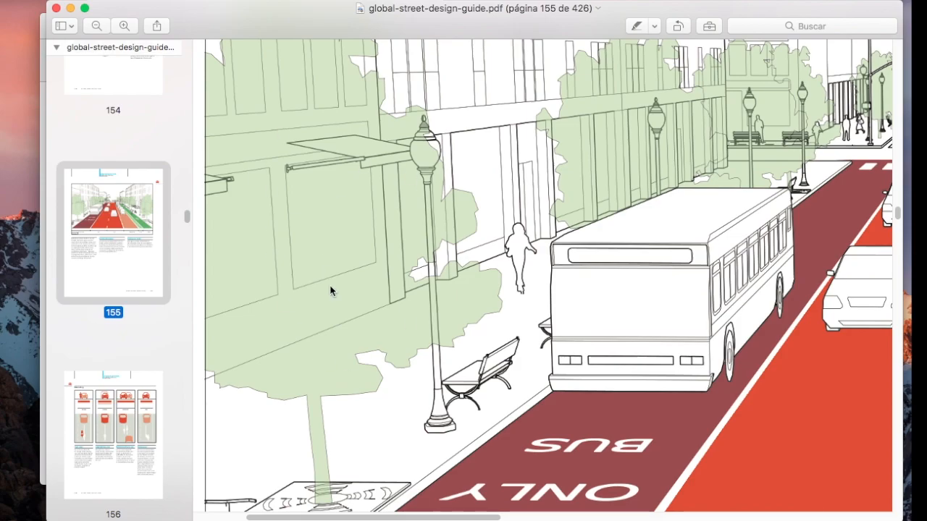
scroll(330, 291, "down", 5, "ctrl")
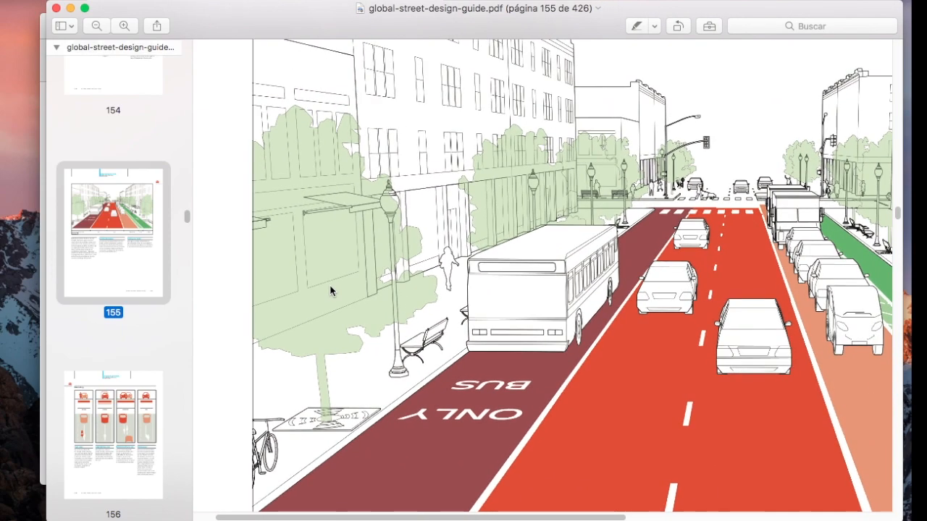
scroll(293, 292, "down", 3, "ctrl")
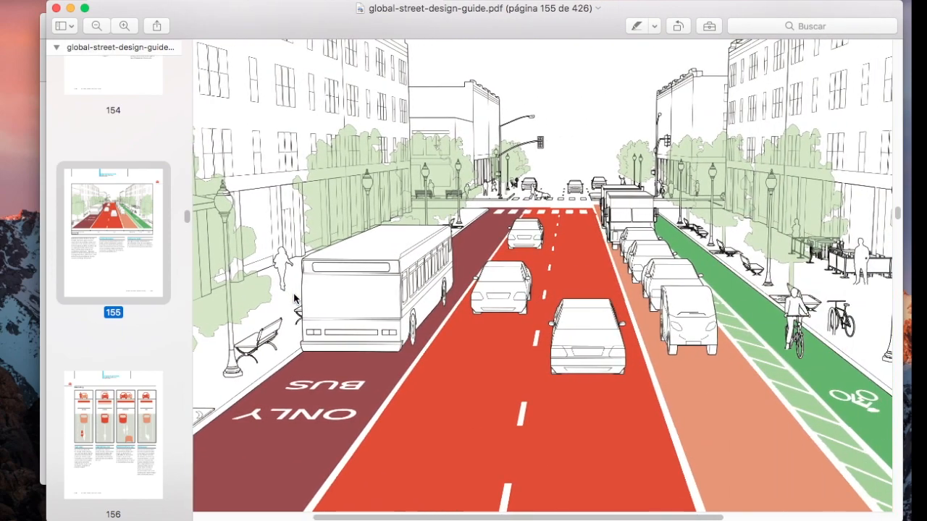
scroll(262, 210, "up", 5, "ctrl")
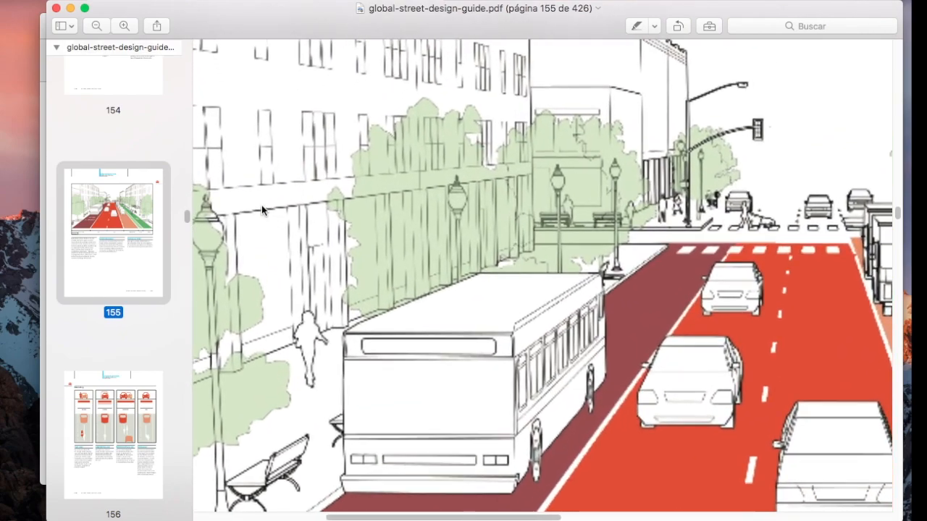
scroll(261, 205, "left", 2)
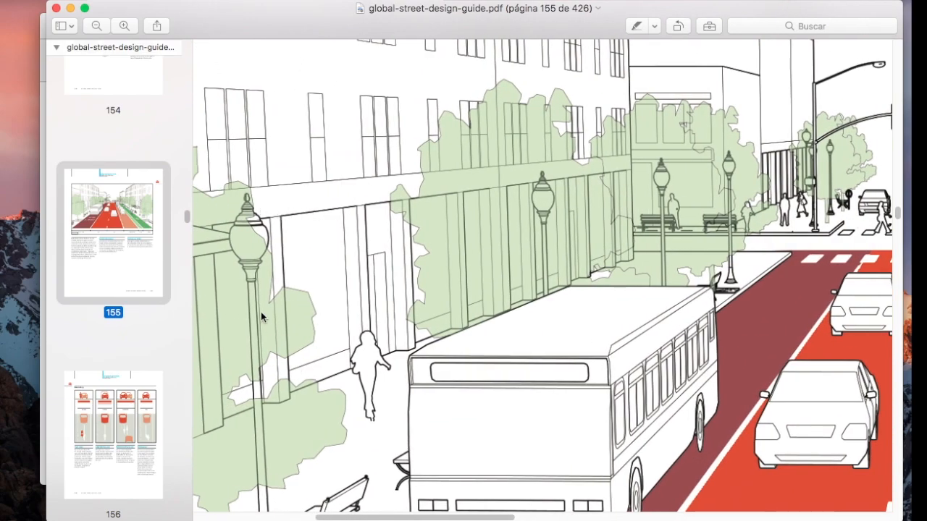
scroll(275, 205, "down", 5, "ctrl")
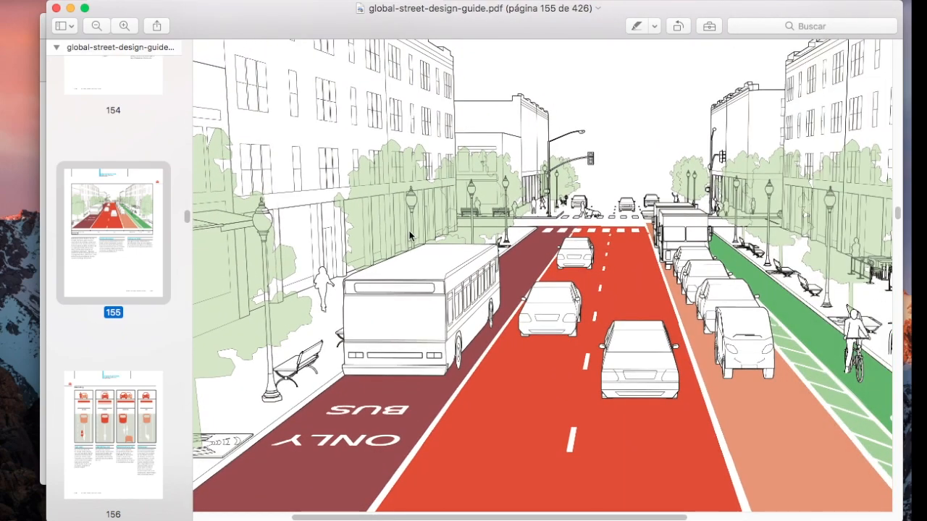
scroll(478, 248, "down", 5, "ctrl")
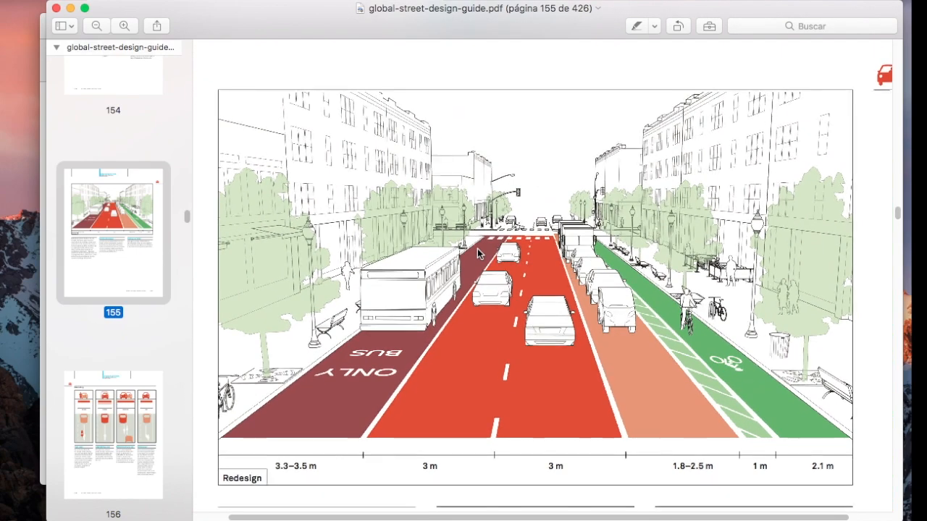
scroll(477, 249, "down", 1)
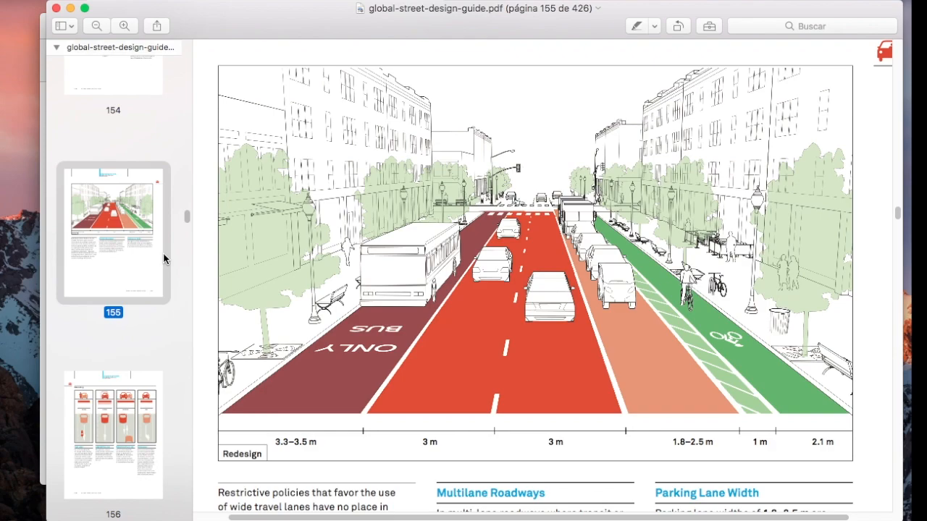
Go to page 160 of the guide and examine the Lane Narrowing and Corner Radii illustrations at close range.
scroll(118, 346, "down", 10)
scroll(118, 347, "down", 5)
left_click(140, 309)
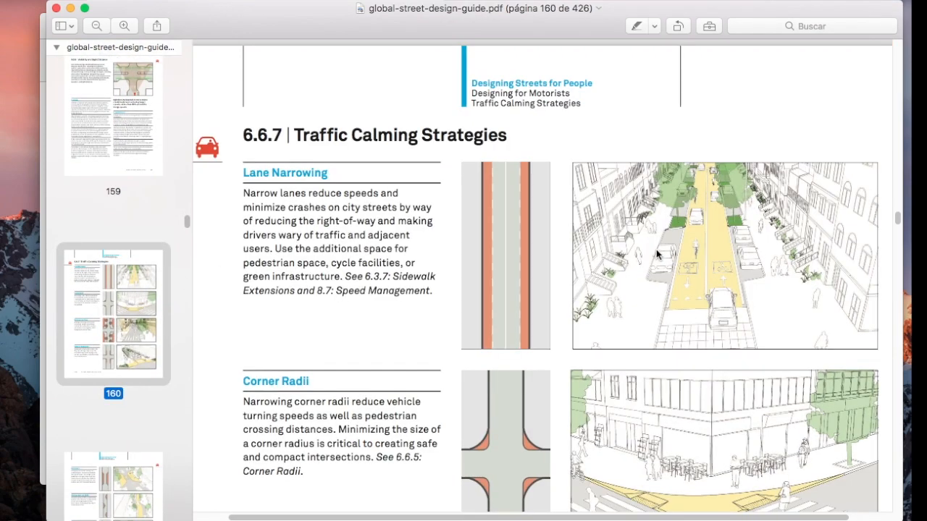
scroll(593, 266, "up", 6, "ctrl")
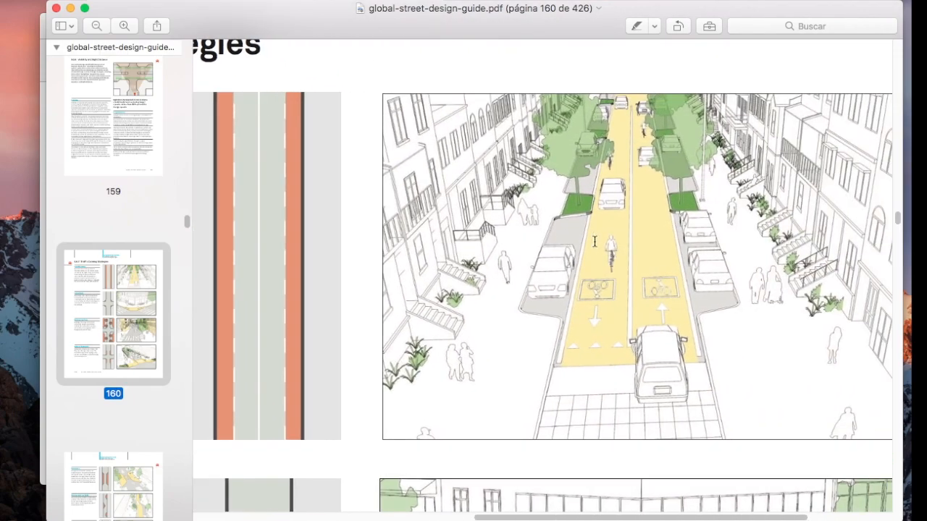
scroll(554, 225, "right", 2)
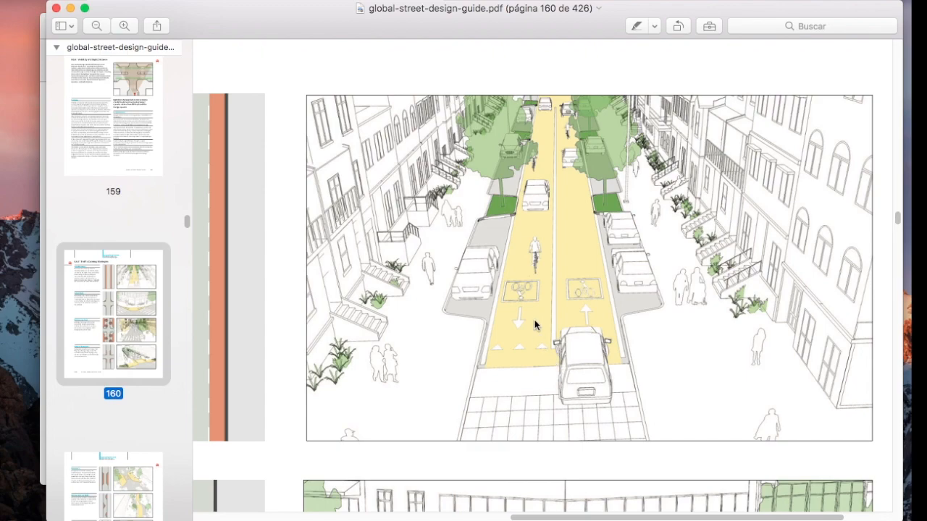
scroll(576, 371, "down", 5)
scroll(577, 371, "down", 5)
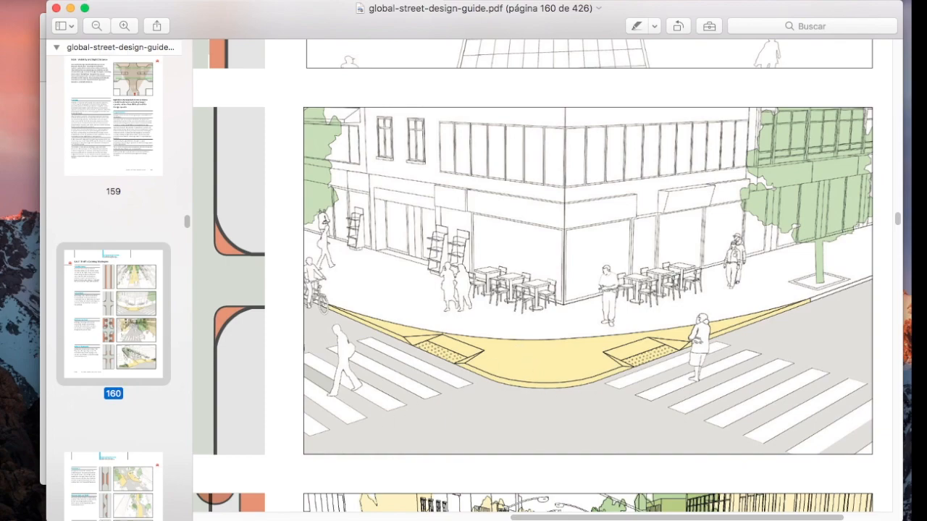
Switch to the T04_URB model in SketchUp on the Windows 10 virtual machine and inspect a pedestrian on the raised crosswalk.
left_click(372, 508)
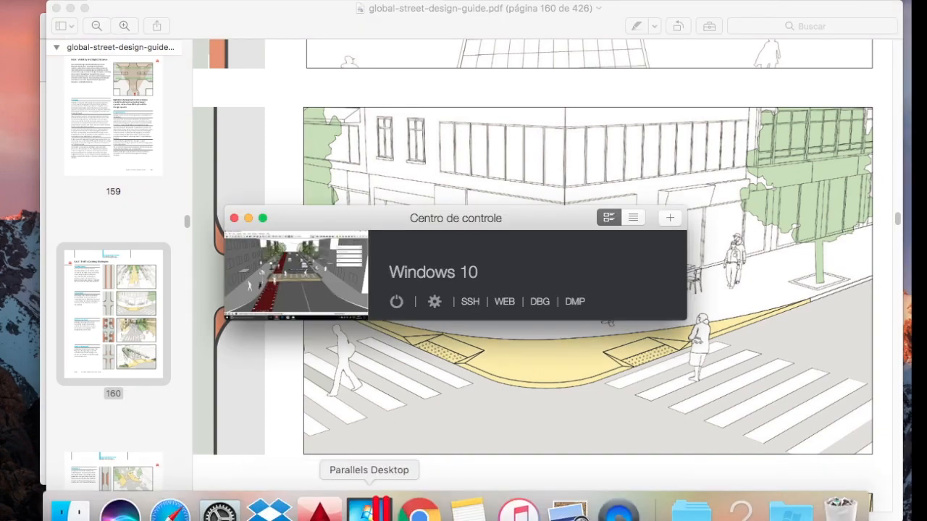
left_click(338, 307)
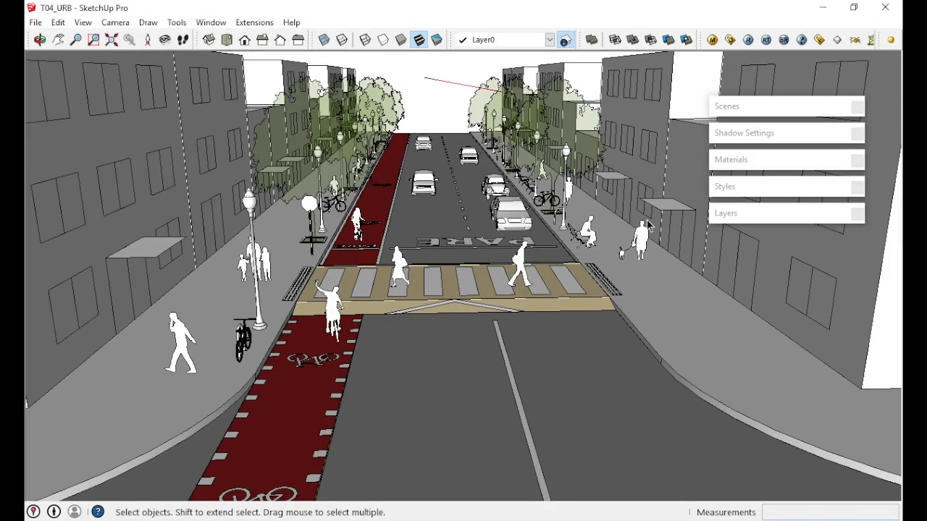
middle_click_drag(333, 179, 384, 300)
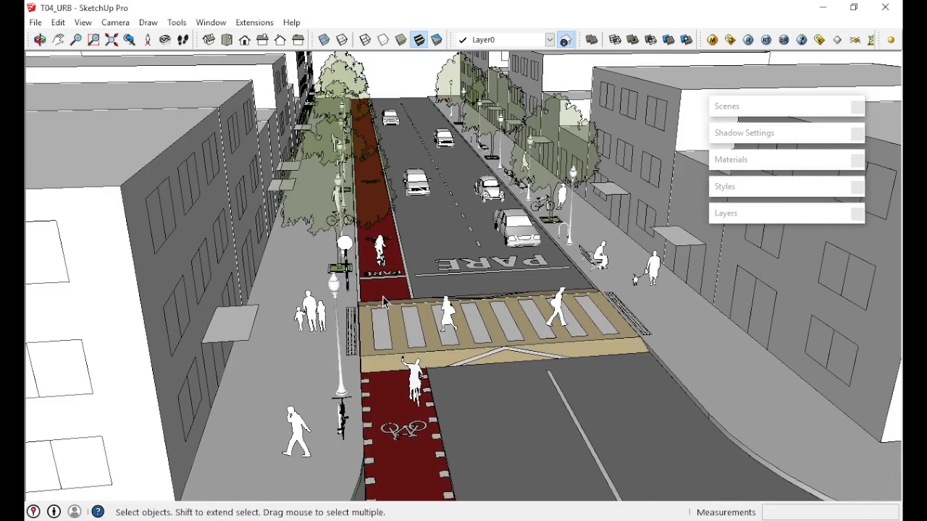
scroll(507, 304, "up", 3)
left_click(538, 303)
middle_click_drag(583, 343, 554, 346)
scroll(537, 305, "up", 4)
middle_click_drag(550, 311, 543, 364)
scroll(445, 333, "down", 6)
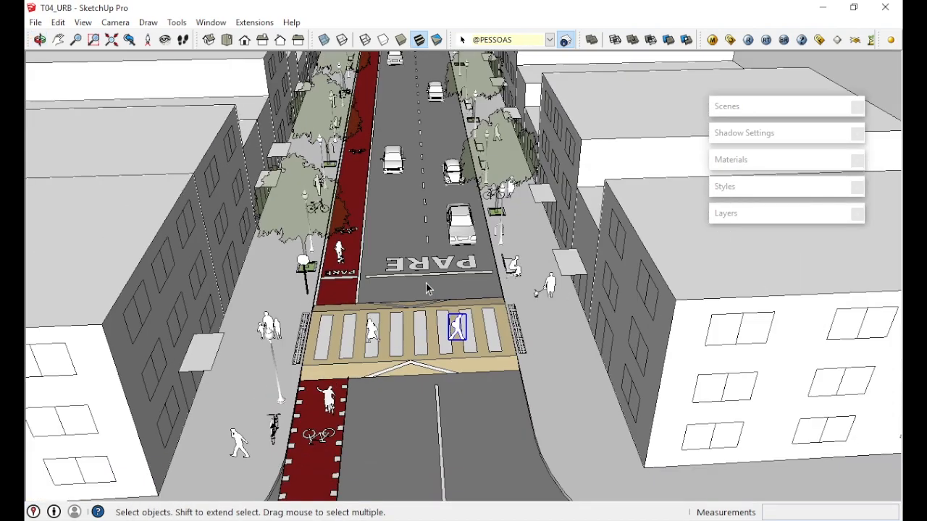
Check the grouped row of trees beside the cycle lane by selecting it, and clear the selection.
middle_click_drag(426, 283, 314, 203)
left_click(264, 145)
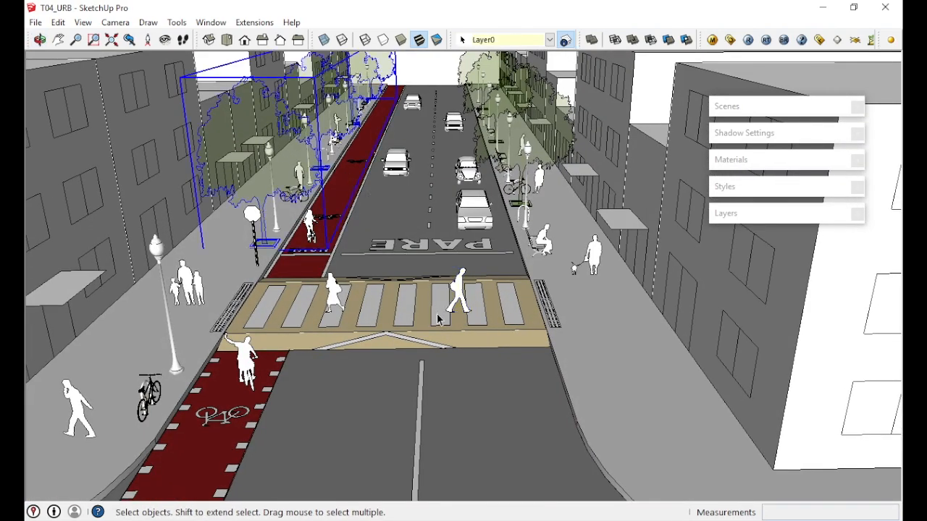
scroll(255, 184, "down", 5)
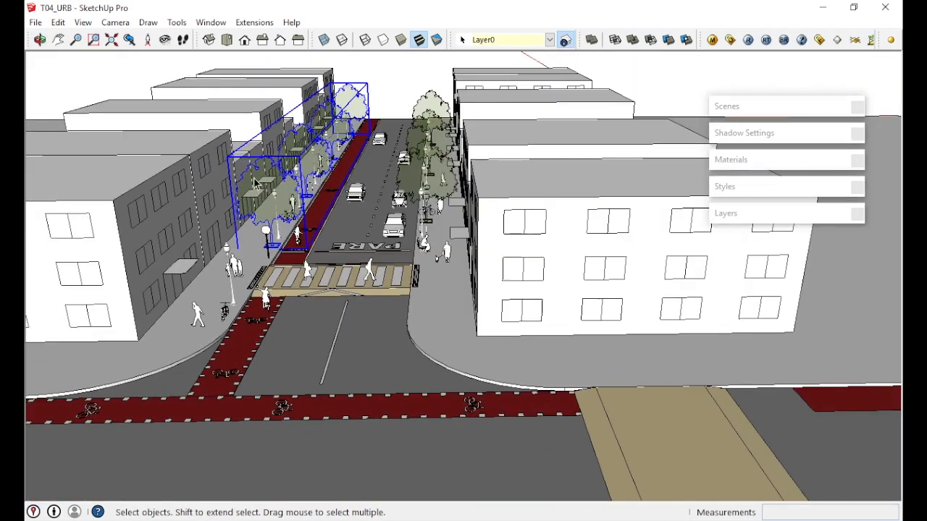
middle_click_drag(255, 184, 474, 113)
left_click(492, 137)
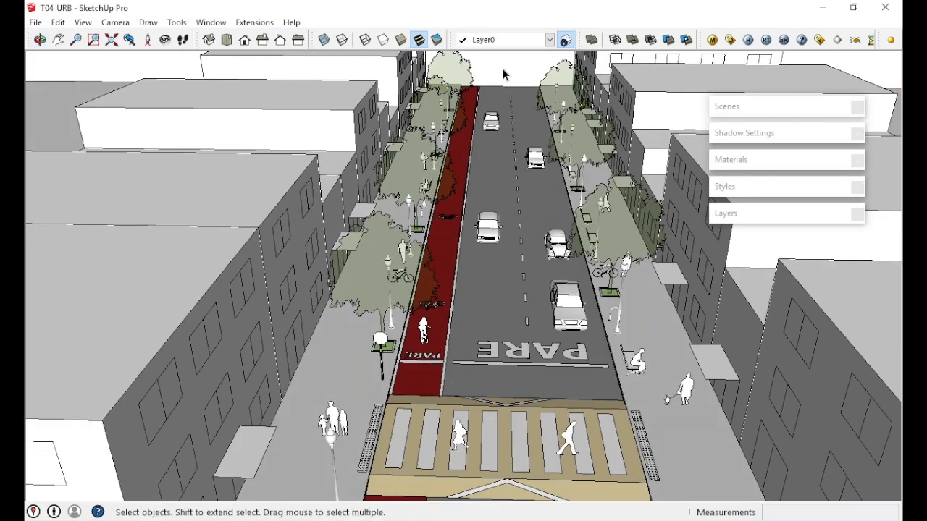
Frame the street from a lower oblique angle, with the raised crosswalk central and the red cycle lane in the foreground.
middle_click_drag(437, 405, 427, 292)
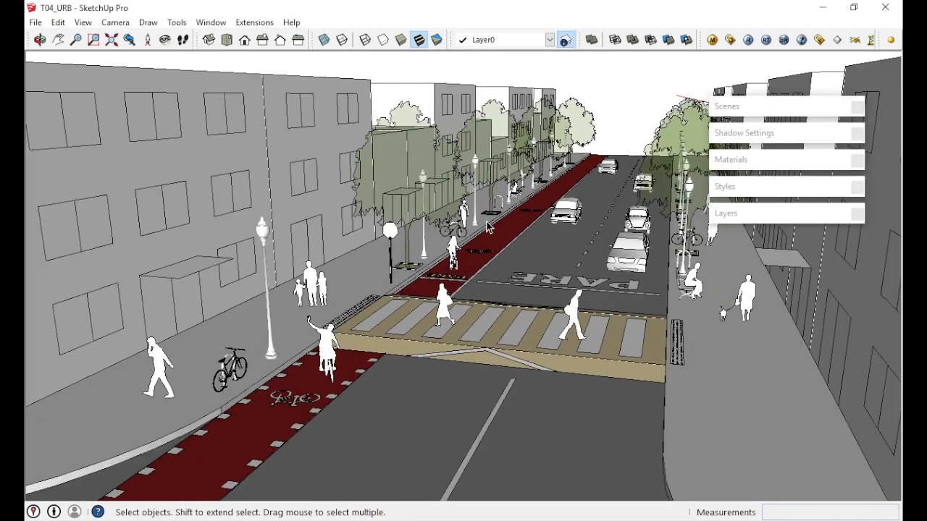
middle_click_drag(513, 245, 481, 258)
middle_click_drag(453, 141, 451, 140)
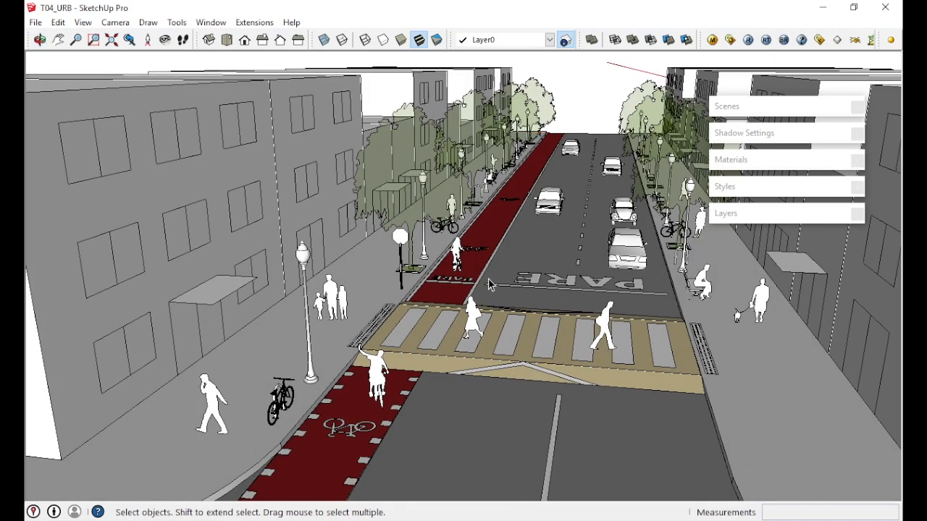
scroll(615, 320, "up", 1)
scroll(572, 320, "down", 3)
scroll(553, 320, "up", 4)
middle_click_drag(553, 320, 544, 280)
scroll(511, 315, "down", 1)
scroll(491, 307, "up", 1)
scroll(521, 277, "down", 1)
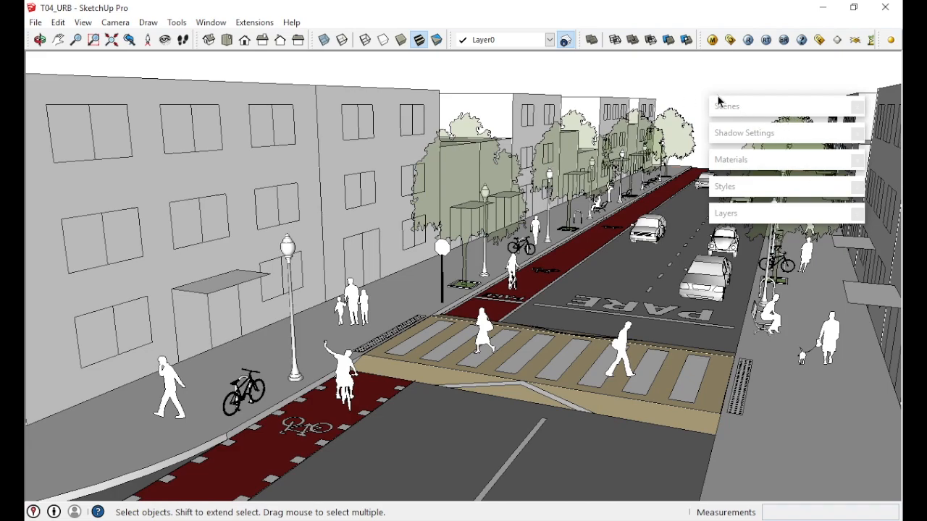
Switch the camera to Two-Point Perspective and recentre the street view on the raised crosswalk.
left_click(118, 24)
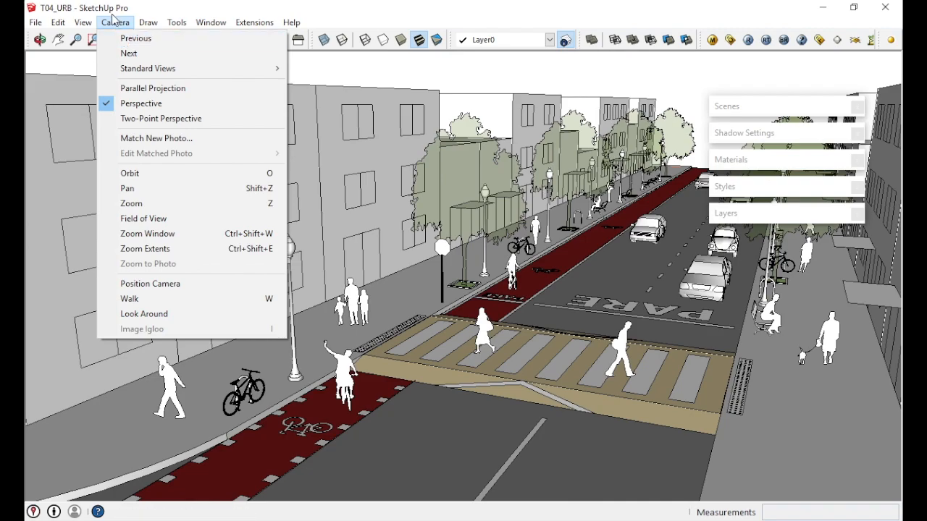
left_click(379, 9)
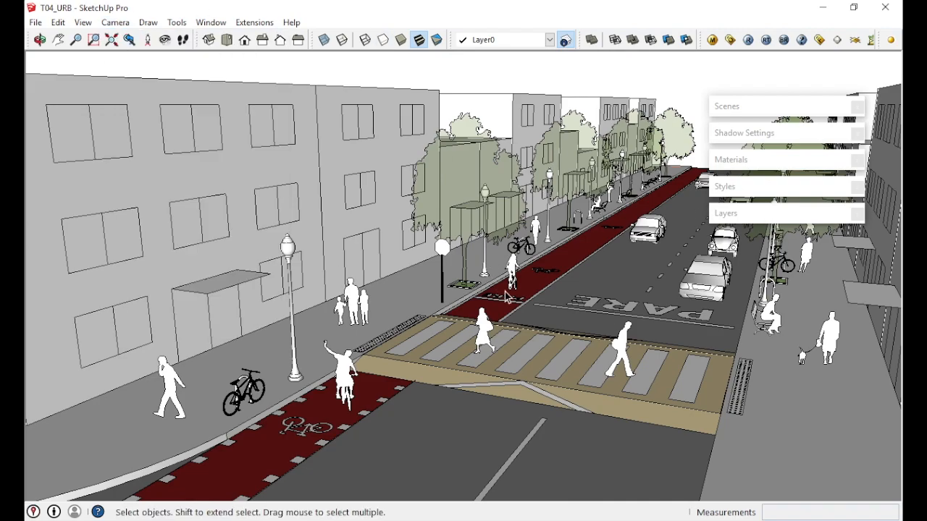
left_click(110, 22)
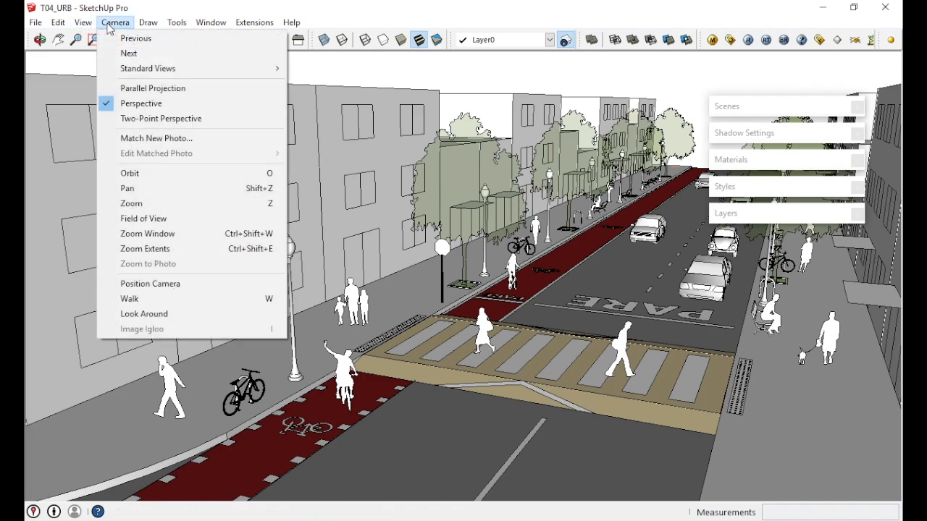
left_click(130, 119)
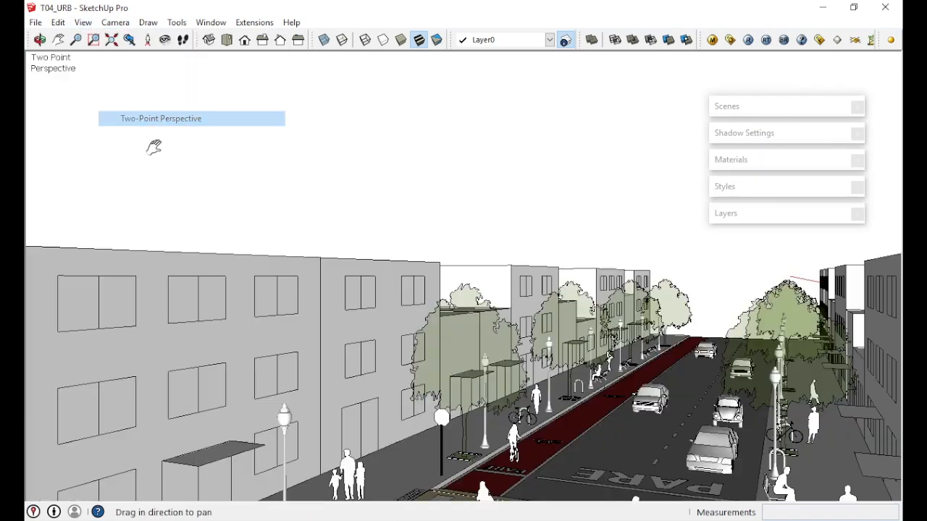
left_click_drag(444, 368, 431, 189)
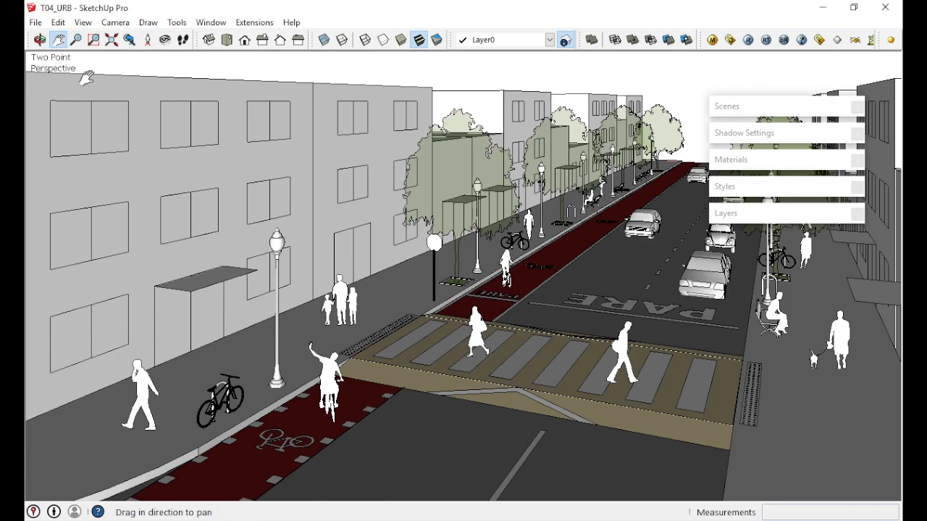
left_click_drag(558, 326, 561, 321)
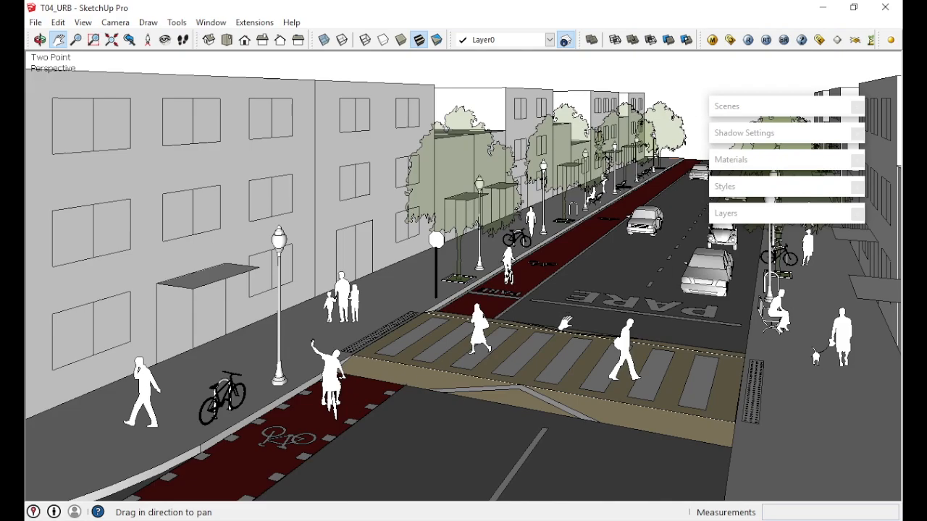
mouse_move(544, 314)
left_mouse_down()
mouse_move(562, 259)
mouse_move(488, 309)
mouse_move(531, 359)
mouse_move(558, 313)
mouse_move(507, 290)
mouse_move(517, 315)
mouse_move(548, 336)
left_mouse_up()
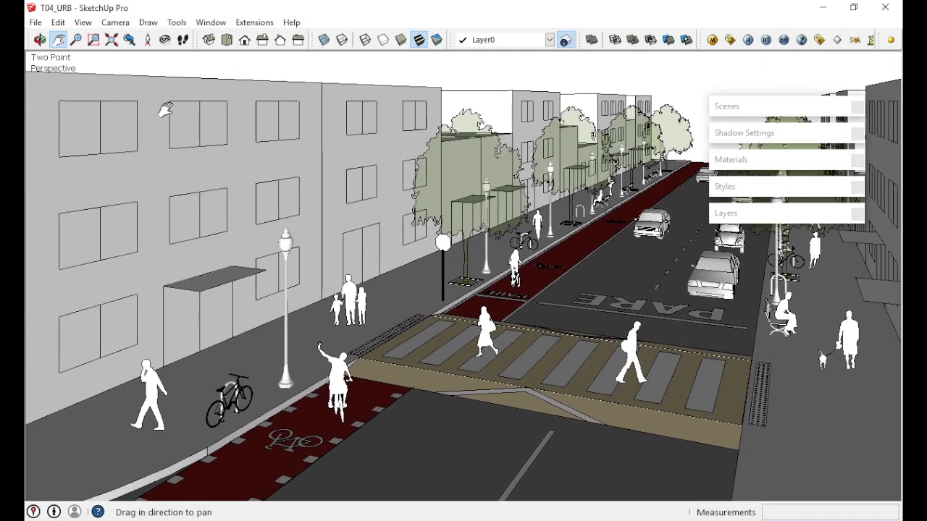
left_click(78, 41)
scroll(432, 279, "down", 2)
scroll(432, 279, "up", 2)
scroll(432, 279, "down", 2)
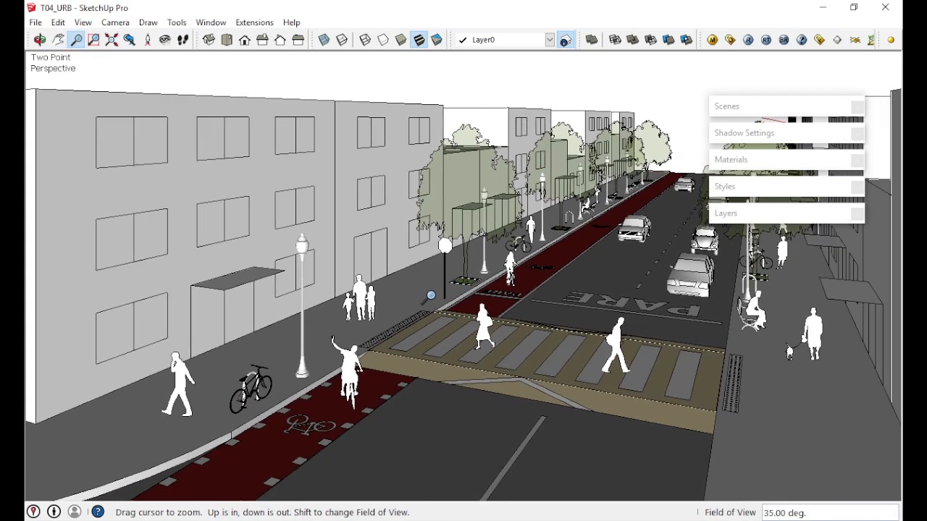
scroll(438, 277, "up", 1)
scroll(438, 276, "up", 1)
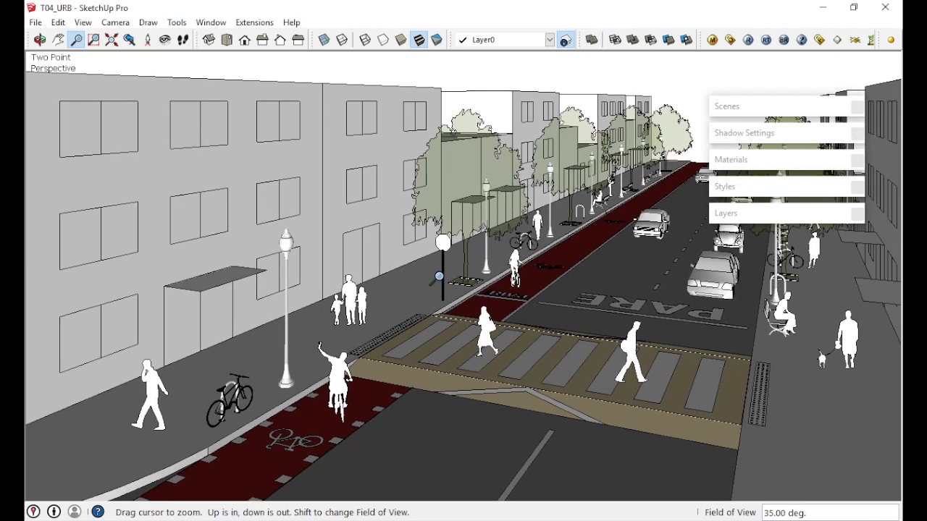
Adjust the viewing angle of the street slightly and apply Two-Point Perspective, bringing the crosswalk back into frame.
key("space")
middle_click_drag(437, 290, 480, 294)
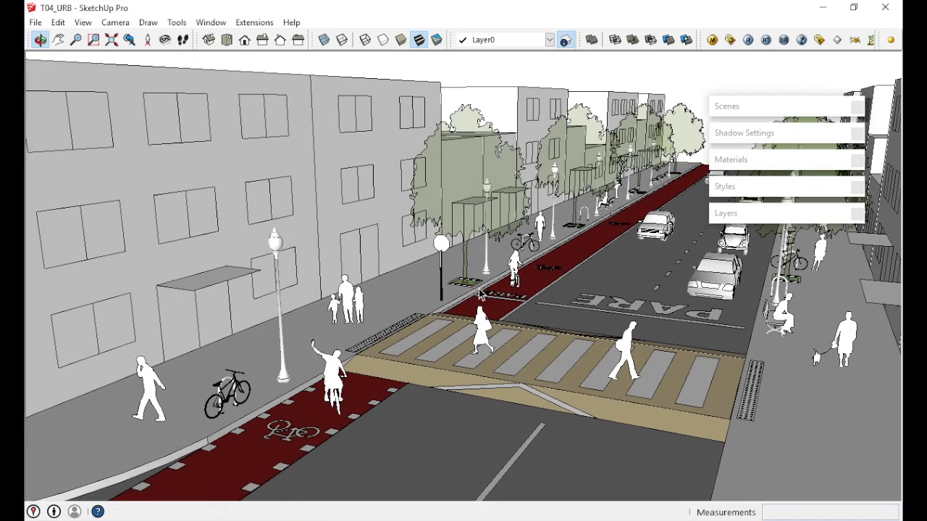
mouse_move(420, 182)
middle_mouse_down()
mouse_move(427, 180)
mouse_move(417, 166)
middle_mouse_up()
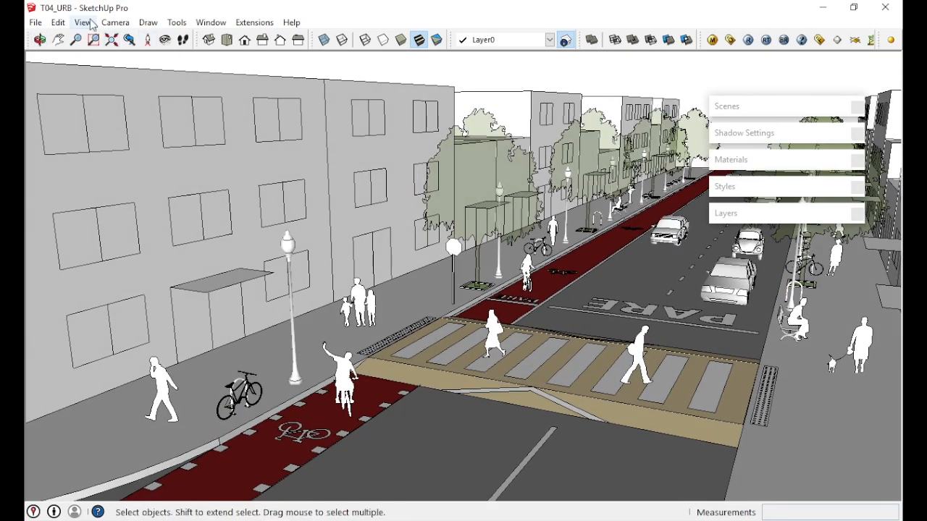
left_click(115, 22)
left_click(127, 119)
left_click_drag(414, 362, 410, 173)
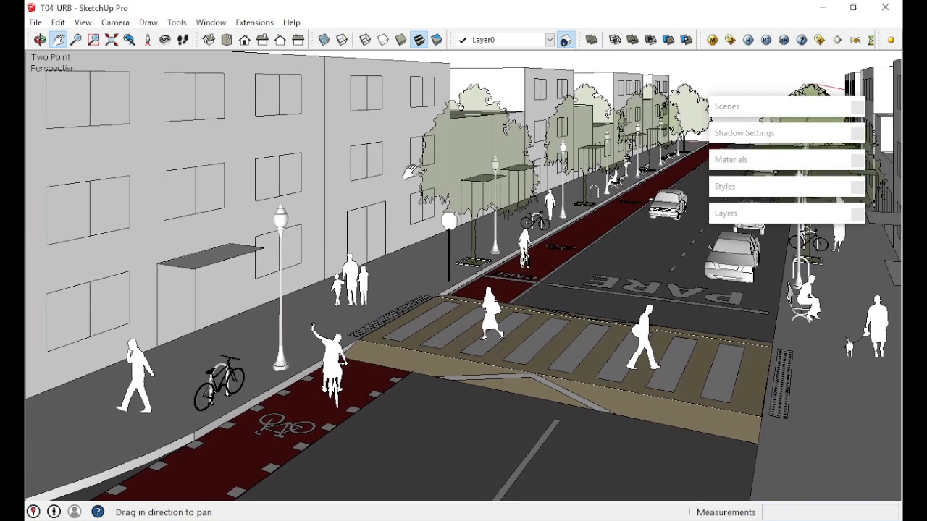
Fine-tune the two-point framing so the crosswalk, cycle lane and both sidewalks fit in the view.
key("z")
left_click_drag(383, 227, 374, 244)
key("o")
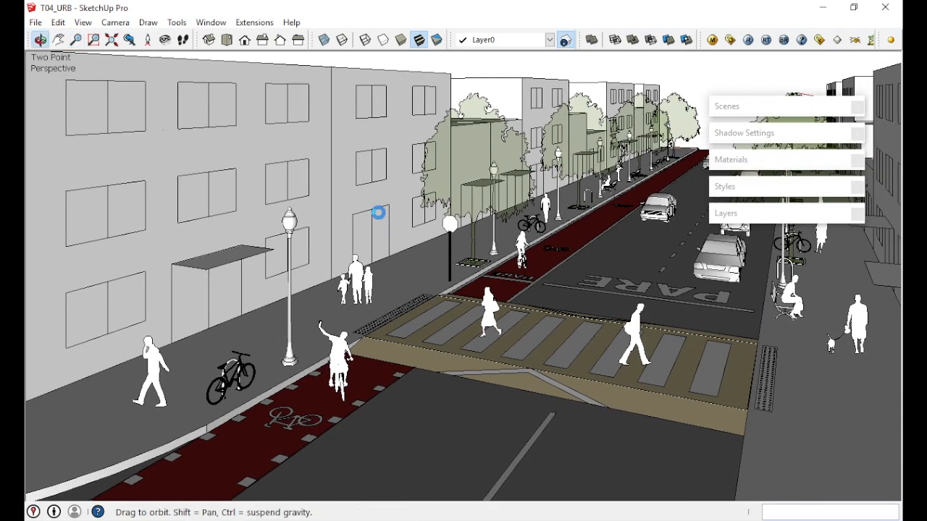
left_click_drag(380, 213, 380, 216)
key("z")
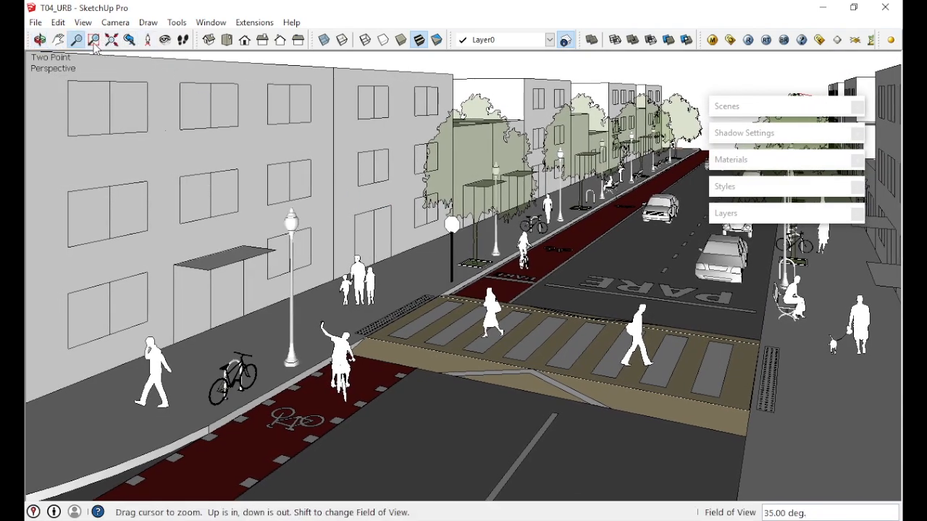
left_click(58, 40)
left_click_drag(588, 266, 595, 278)
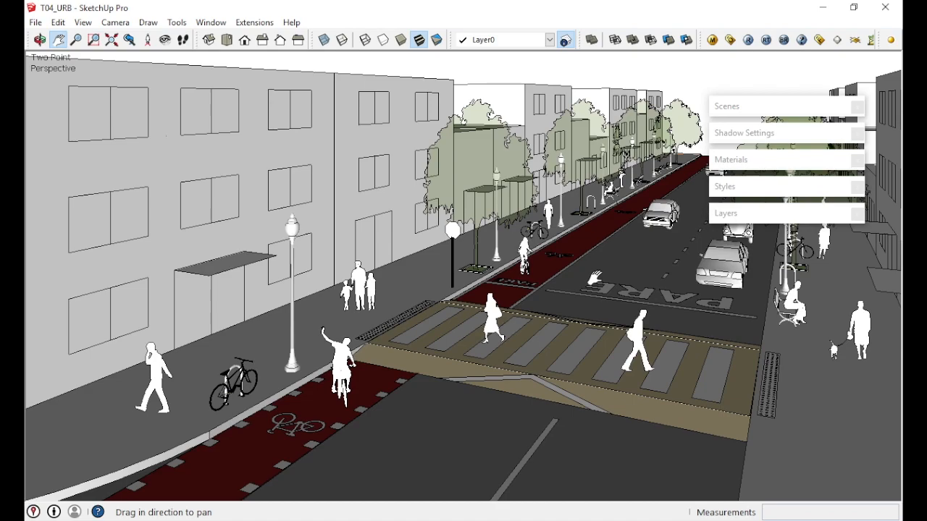
Save the current view as a new scene without saving the style changes, and collapse the Scenes settings.
left_click(732, 107)
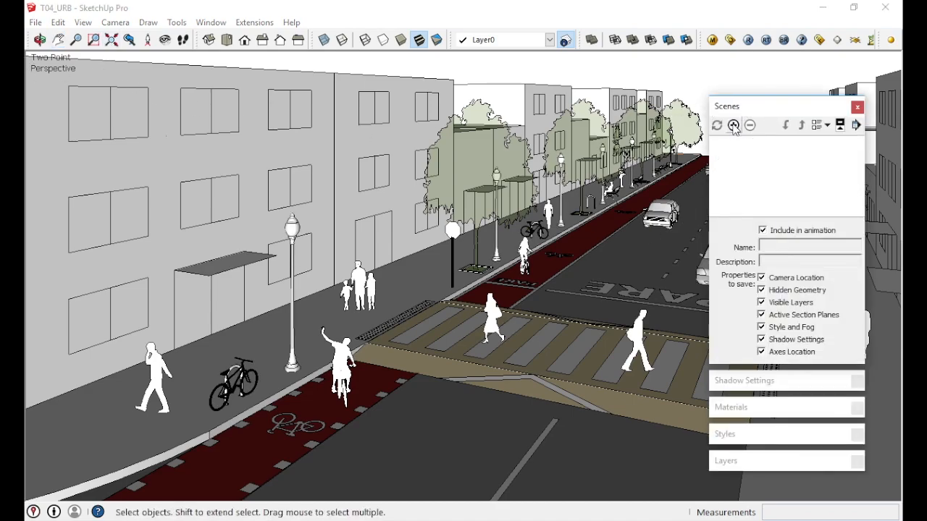
left_click(733, 126)
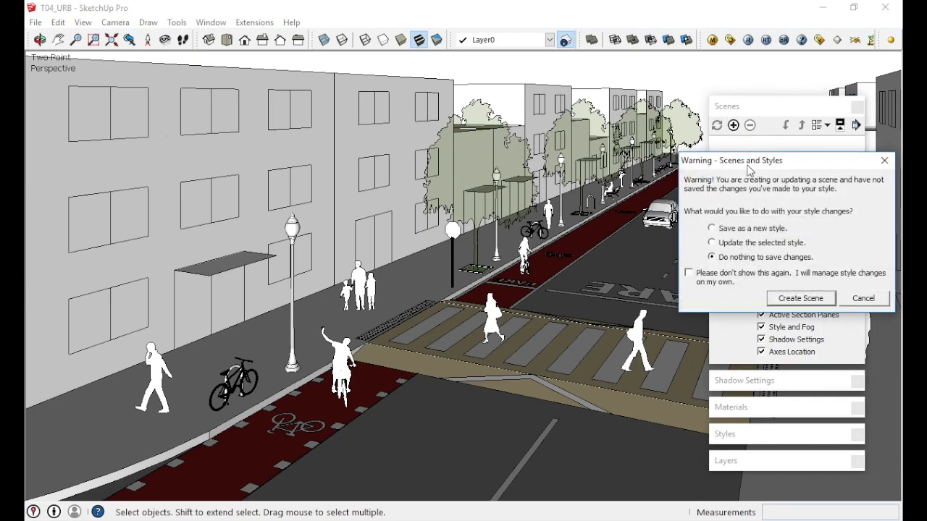
left_click(784, 300)
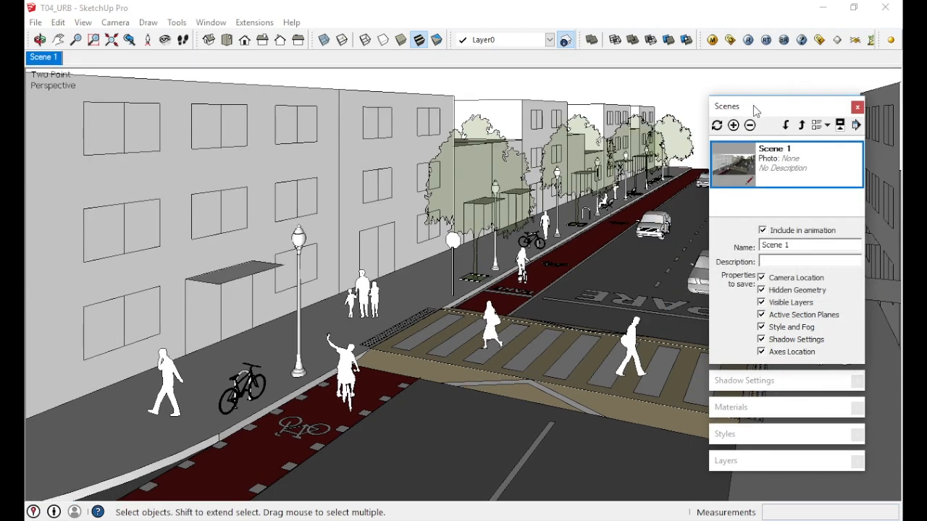
left_click(752, 109)
left_click_drag(776, 113, 778, 489)
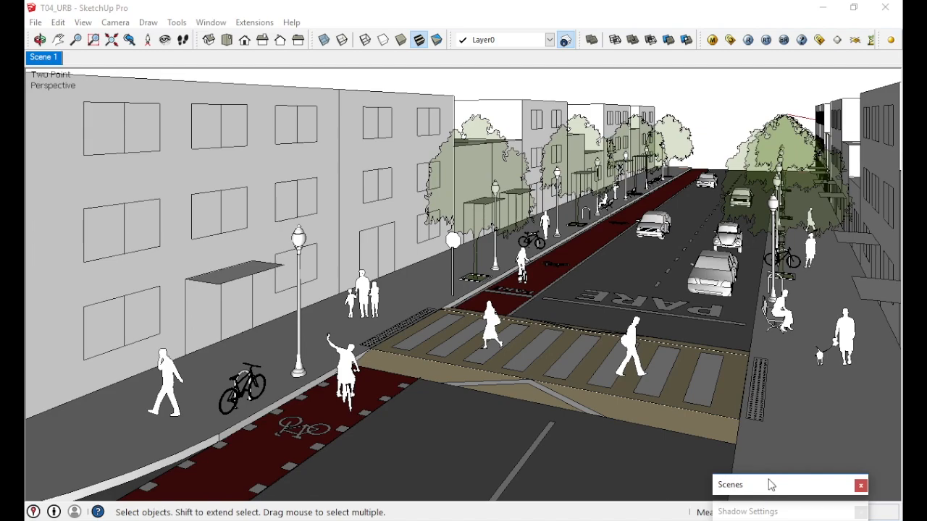
left_click_drag(776, 488, 746, 155)
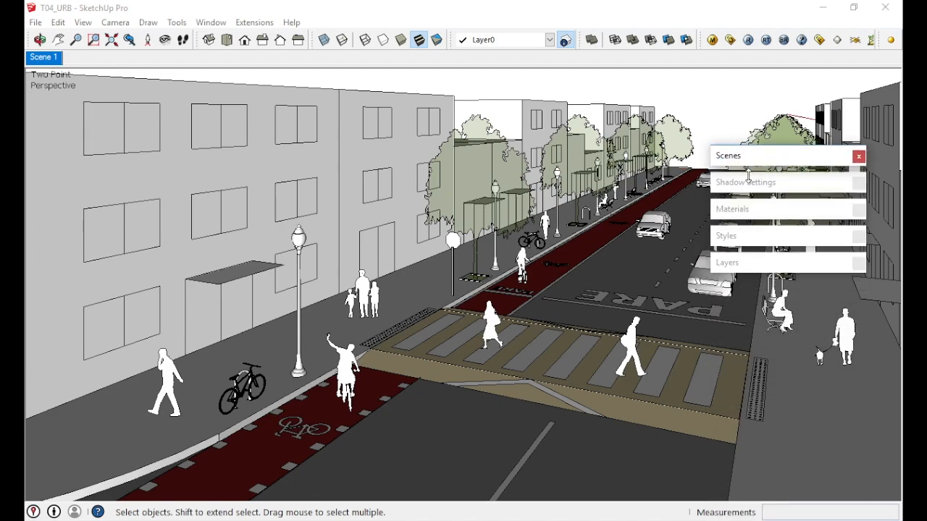
Turn on shadows and set the sun to 13:37 on 10/16.
left_click(750, 182)
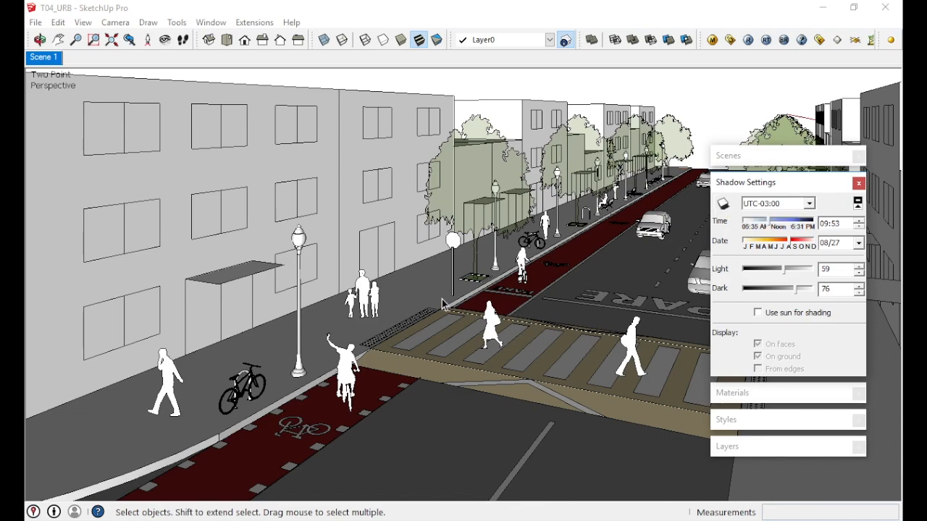
left_click(724, 204)
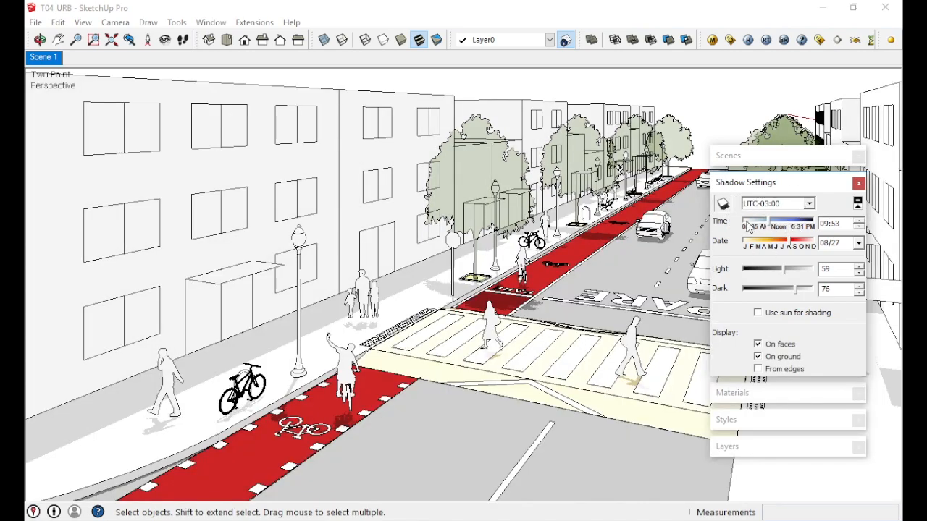
left_click(787, 227)
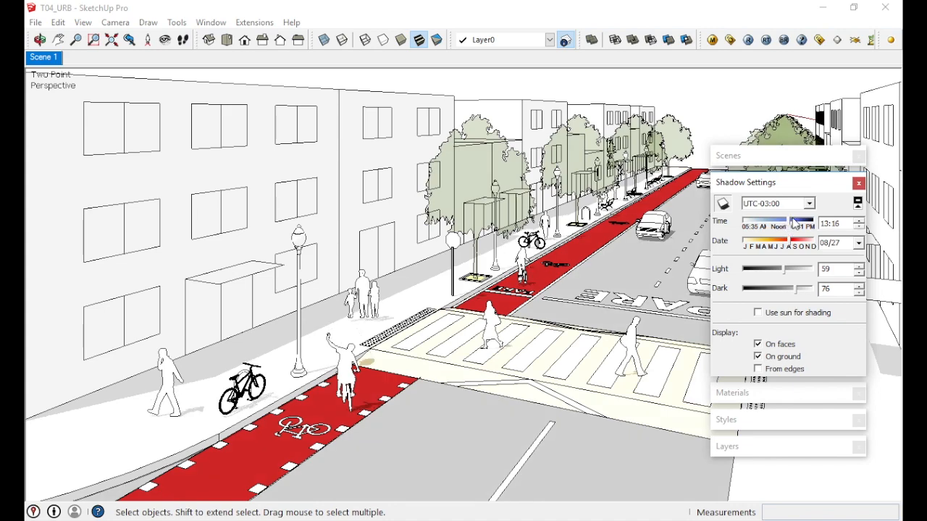
left_click_drag(794, 225, 792, 226)
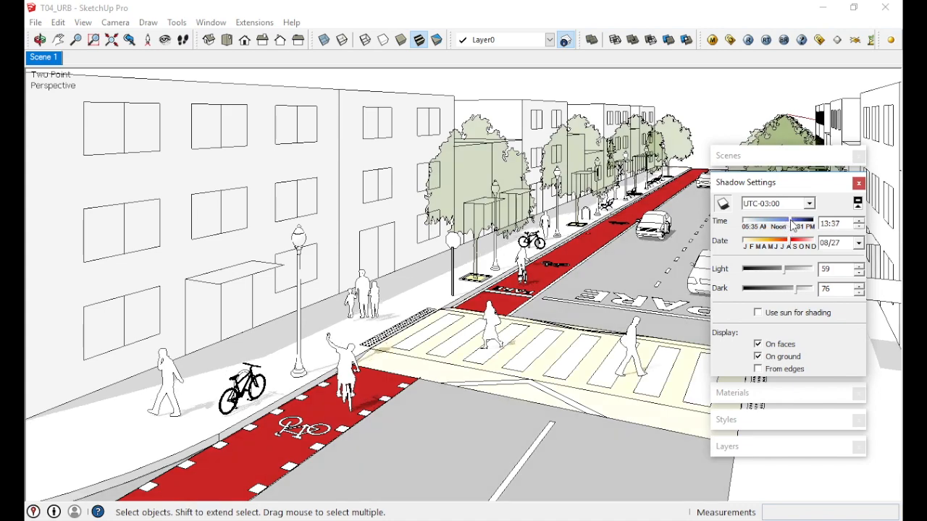
left_click_drag(792, 247, 800, 244)
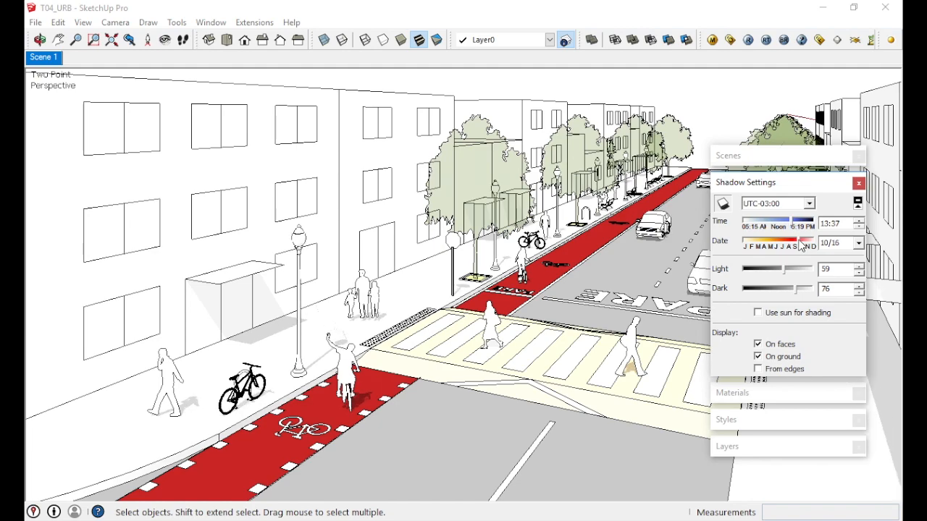
Set the shadow Light to 80 and Dark to 65, keep shadows on faces enabled, and collapse the shadow settings.
mouse_move(786, 269)
left_mouse_down()
mouse_move(815, 269)
mouse_move(767, 272)
mouse_move(802, 276)
mouse_move(736, 293)
mouse_move(795, 298)
left_mouse_up()
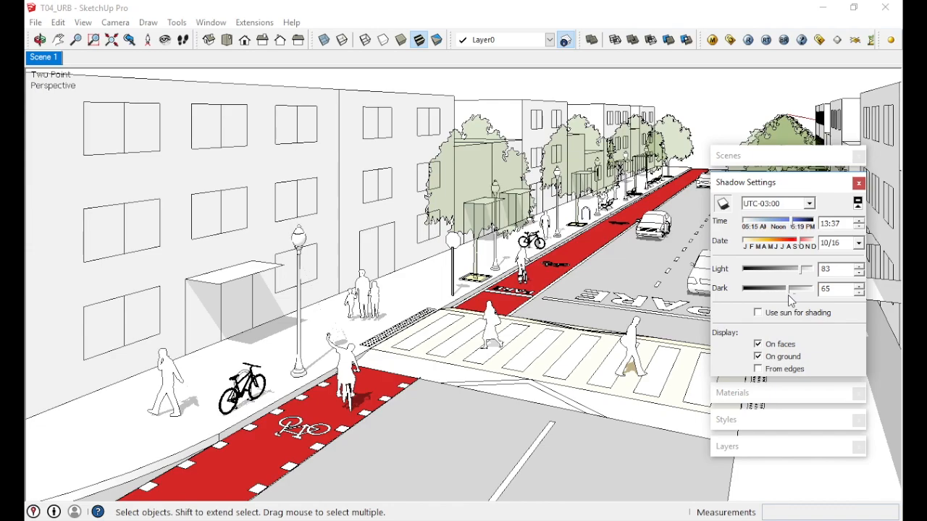
left_click(799, 272)
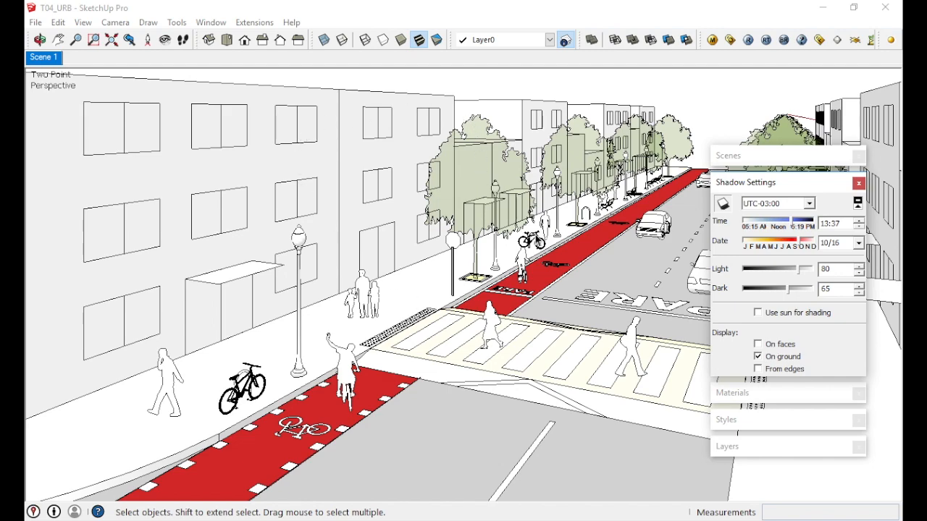
left_click(782, 346)
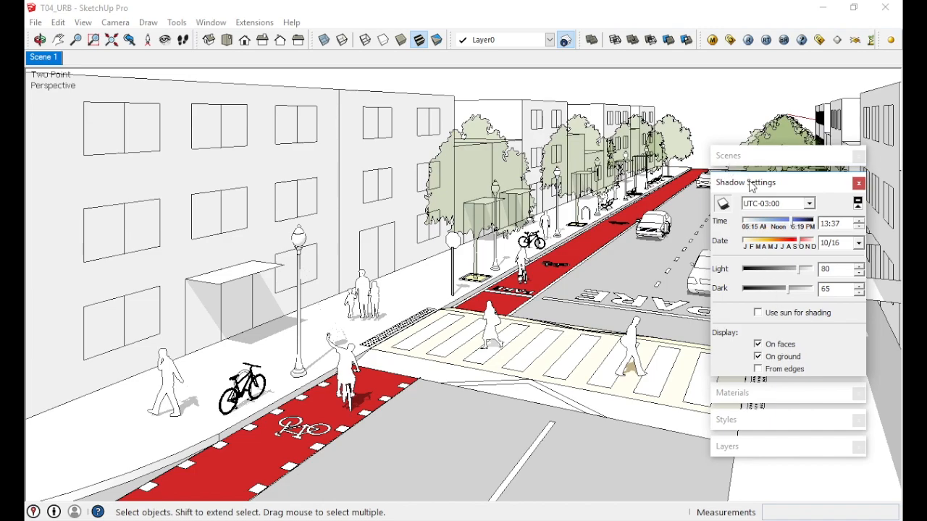
left_click(751, 183)
left_click_drag(759, 161, 743, 93)
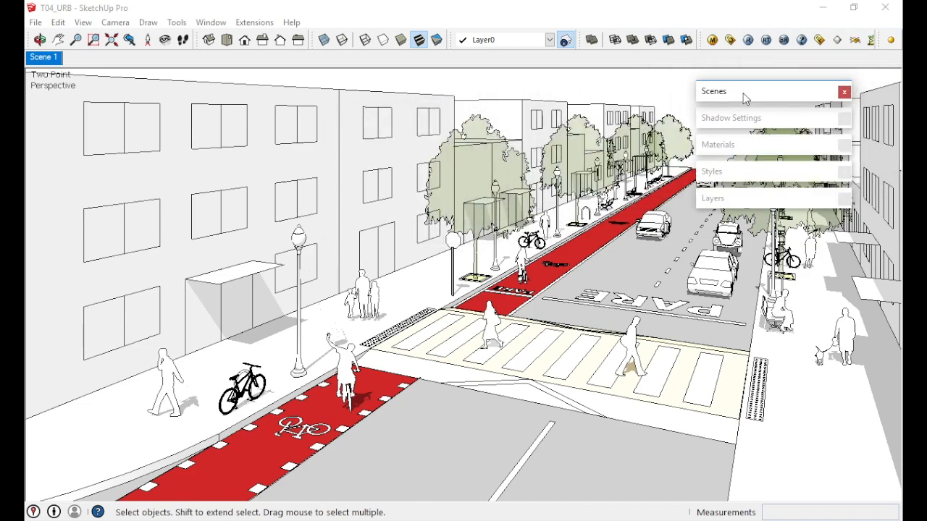
Update Scene 1 with the new shadow settings, leaving the style changes unsaved.
right_click(56, 63)
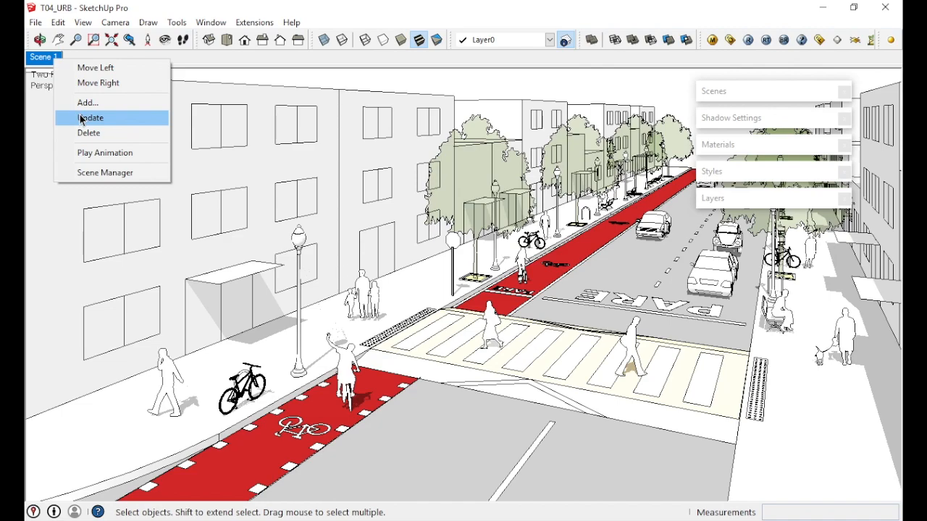
left_click(120, 121)
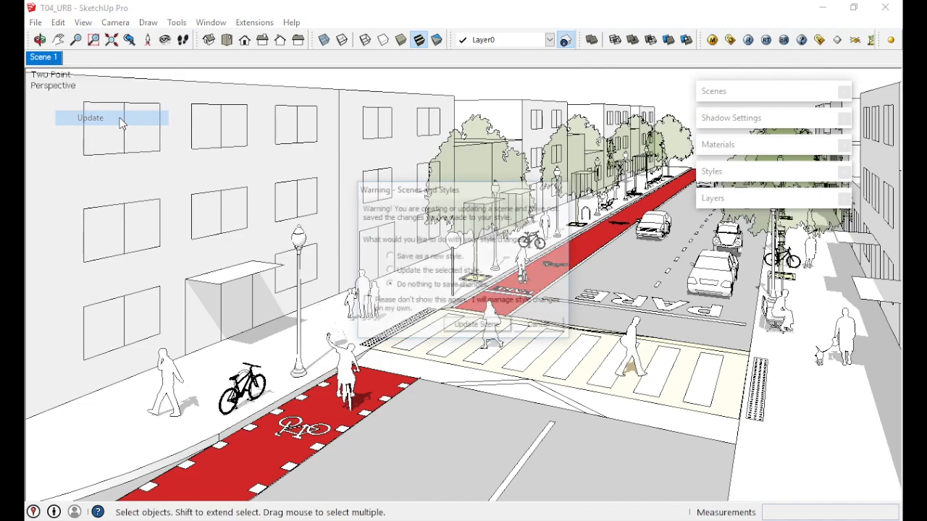
left_click(467, 330)
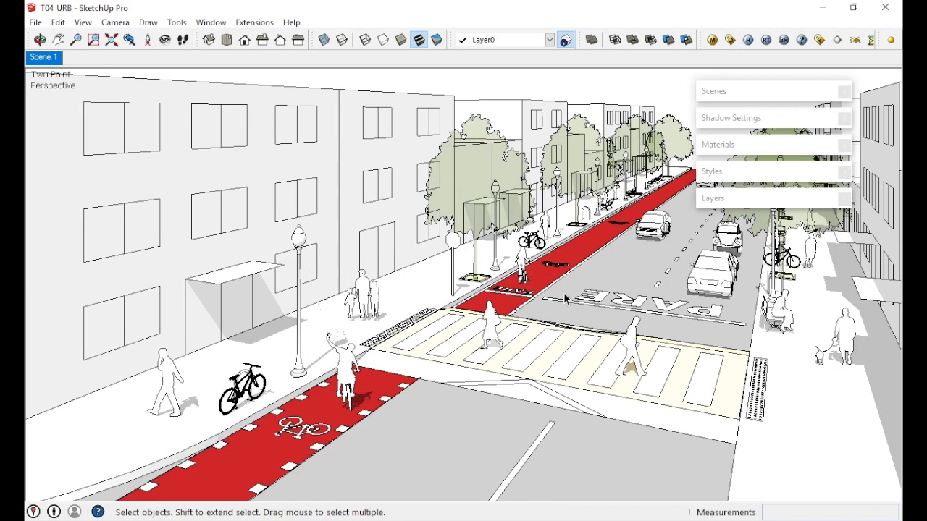
Turn off the shadow display and collapse the shadow settings.
left_click(738, 118)
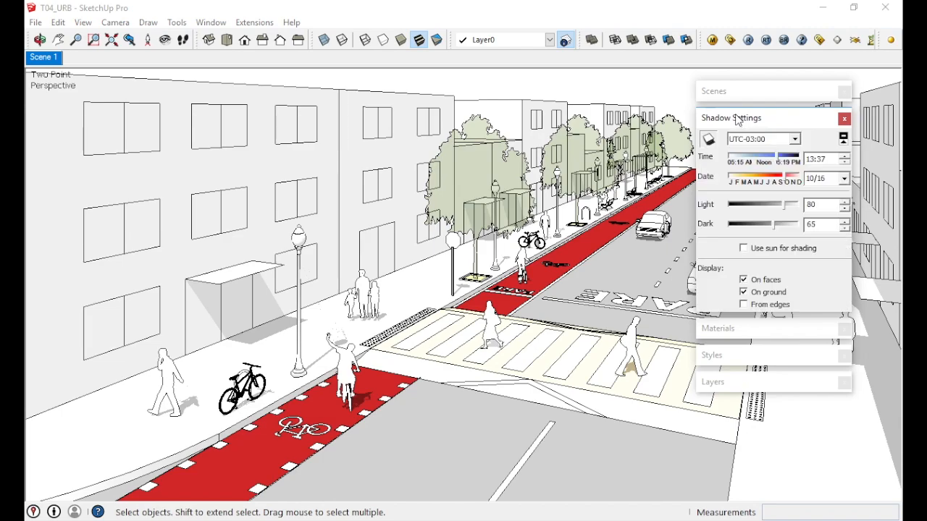
left_click(709, 141)
left_click(728, 120)
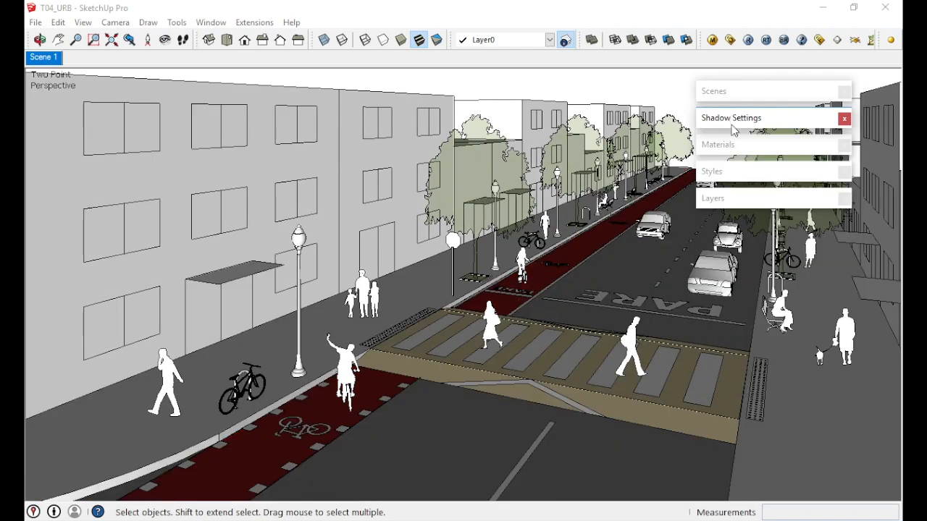
Hide the outlines of the crosswalk's white stripes with the Eraser, inside the stripe component, and leave the component.
middle_click_drag(410, 297, 467, 371)
middle_click_drag(719, 295, 591, 176, "shift")
scroll(645, 341, "up", 1)
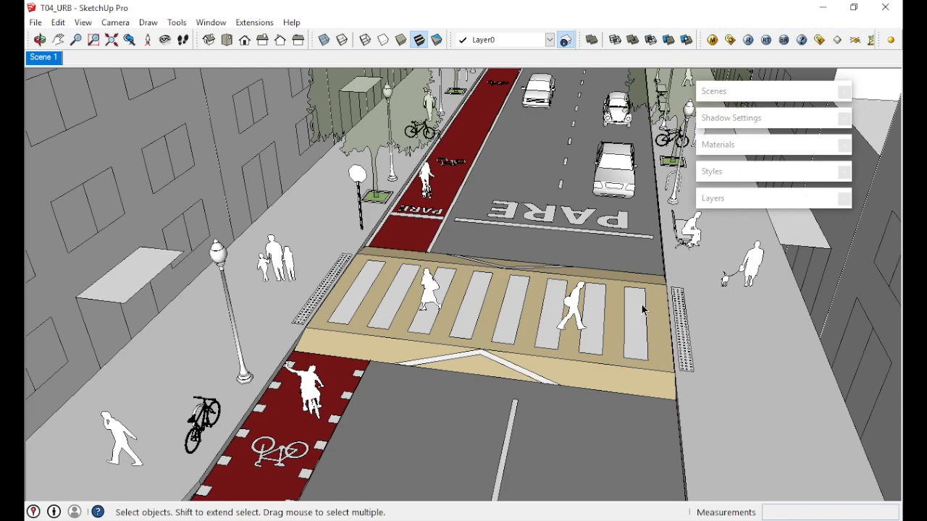
double_click(642, 310)
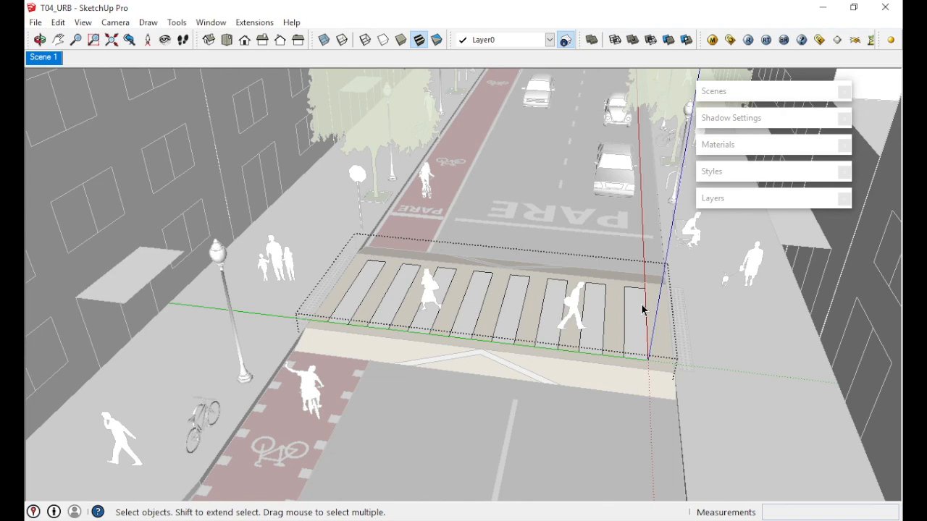
double_click(642, 310)
key("e")
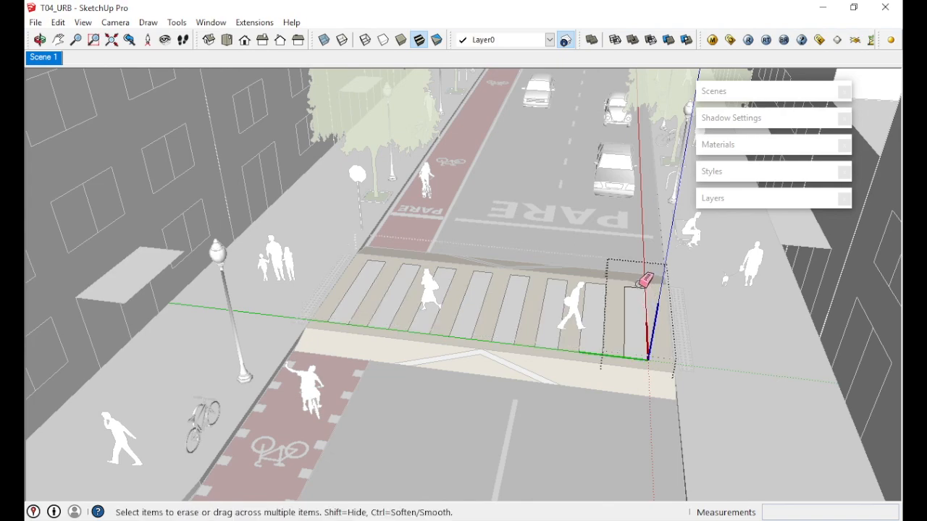
key("space")
left_click(631, 314)
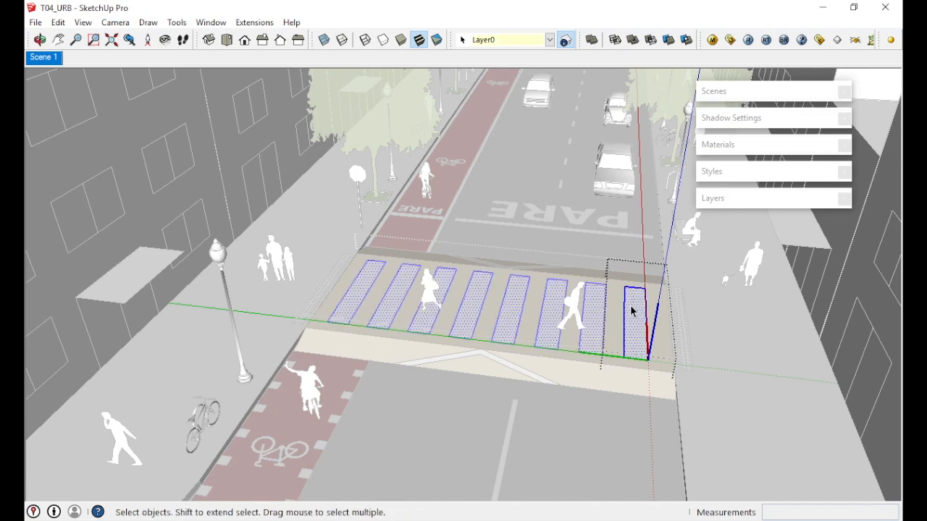
key("e")
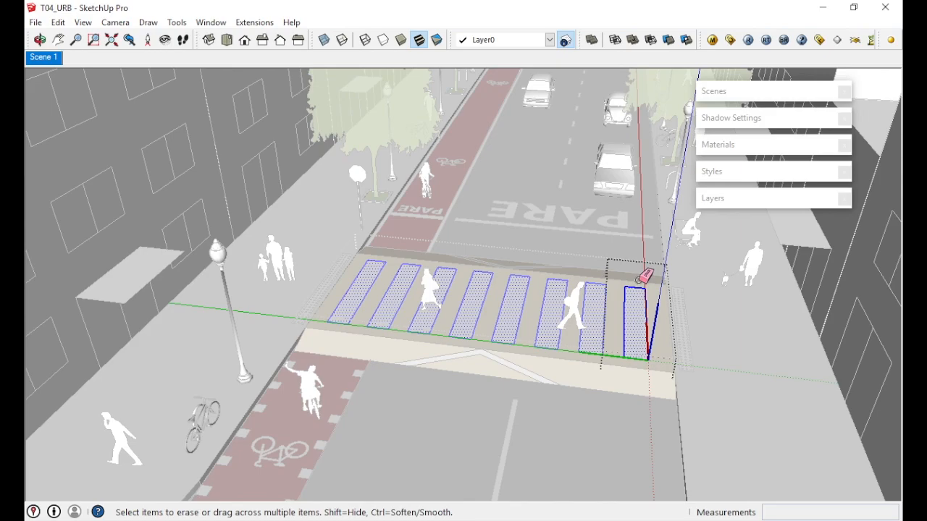
left_click(639, 281)
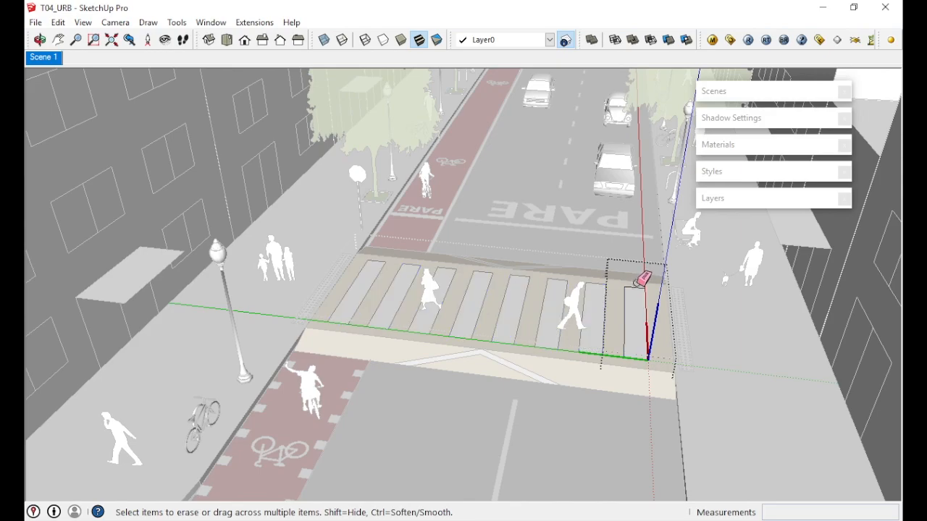
mouse_move(634, 284)
left_mouse_down()
mouse_move(627, 297)
mouse_move(655, 296)
mouse_move(638, 349)
mouse_move(645, 362)
mouse_move(693, 321)
left_mouse_up()
key("space")
key("Escape")
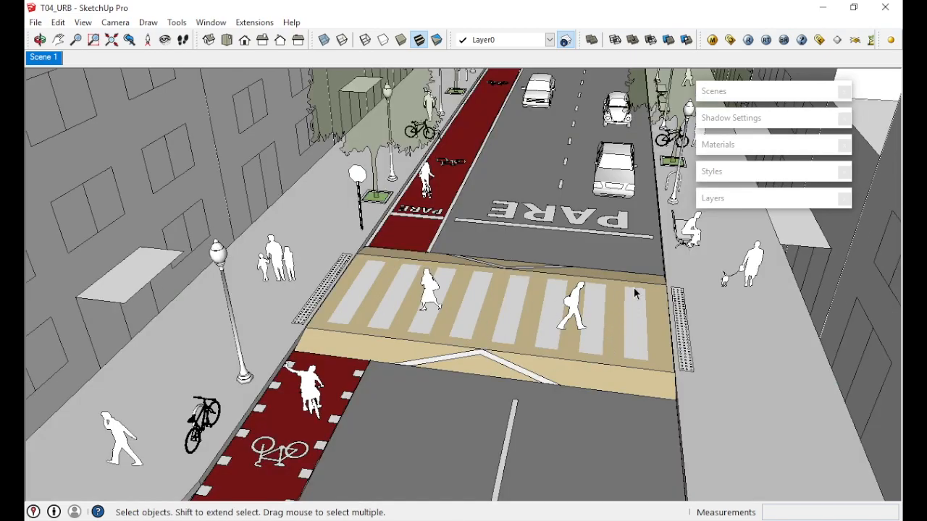
Hide the outlines of the white arrow marking on the raised crossing's ramp.
double_click(499, 368)
left_click(498, 368)
key("e")
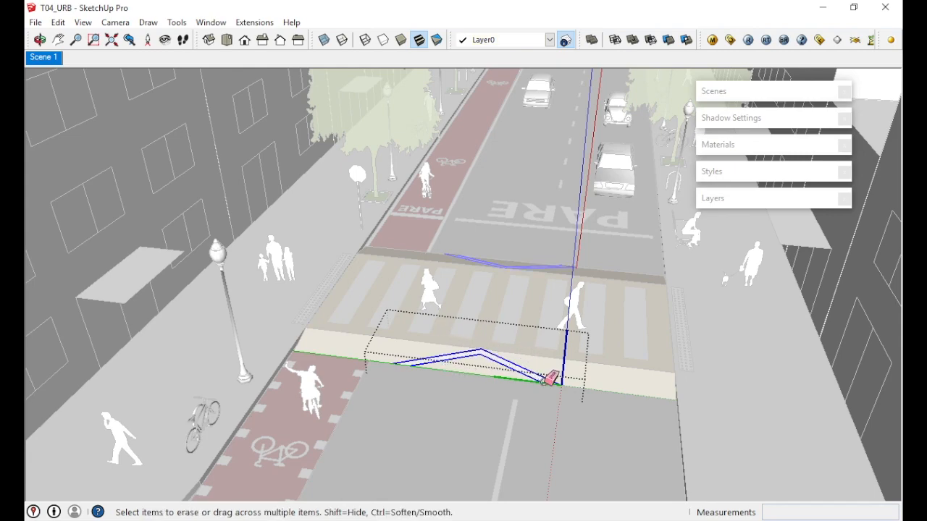
key("Delete")
key("space")
Hide the outlines of the PARE lettering and stop line on the roadway beyond the crosswalk.
scroll(443, 221, "up", 2)
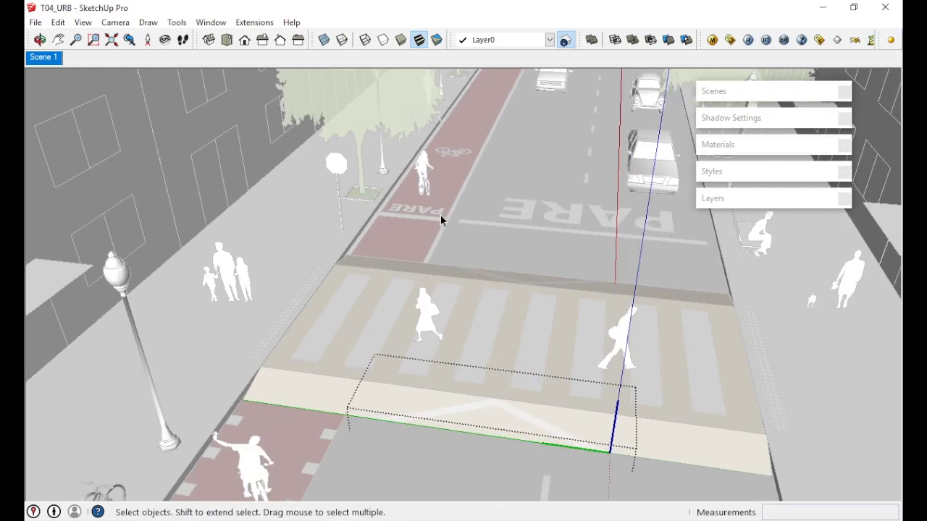
scroll(442, 221, "up", 2)
left_click(598, 212)
mouse_move(603, 204)
middle_mouse_down()
mouse_move(533, 240)
mouse_move(655, 269)
middle_mouse_up()
key("e")
mouse_move(648, 266)
left_mouse_down()
mouse_move(651, 286)
mouse_move(608, 284)
mouse_move(619, 289)
mouse_move(599, 262)
mouse_move(552, 310)
mouse_move(555, 260)
mouse_move(588, 291)
mouse_move(508, 255)
mouse_move(524, 266)
mouse_move(479, 260)
mouse_move(481, 285)
mouse_move(462, 269)
mouse_move(434, 288)
mouse_move(439, 258)
mouse_move(443, 274)
mouse_move(425, 280)
mouse_move(423, 269)
mouse_move(407, 298)
mouse_move(514, 292)
mouse_move(362, 285)
mouse_move(714, 321)
mouse_move(703, 319)
left_mouse_up()
key("space")
double_click(472, 307)
key("e")
key("space")
left_click(554, 282)
double_click(555, 282)
key("e")
key("space")
Hide the outlines of the PARE letters painted on the red bike lane.
left_click(331, 275)
left_click(334, 278)
double_click(335, 283)
double_click(336, 282)
key("e")
scroll(333, 276, "up", 2)
scroll(333, 275, "up", 2)
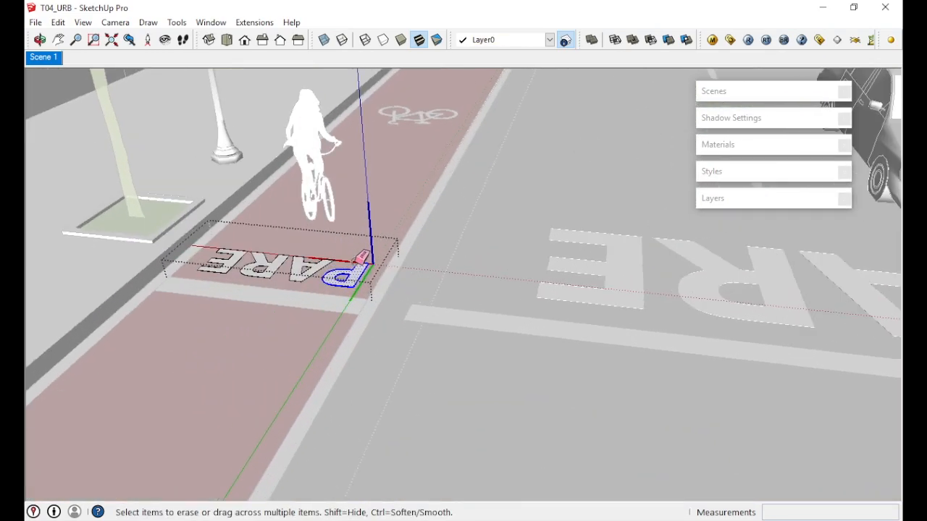
mouse_move(313, 268)
left_mouse_down()
mouse_move(230, 243)
mouse_move(231, 267)
mouse_move(215, 258)
mouse_move(239, 238)
left_mouse_up()
key("space")
Hide the outlines of the bike lane's stop line and of the white stripe separating it from the roadway.
left_click(345, 294)
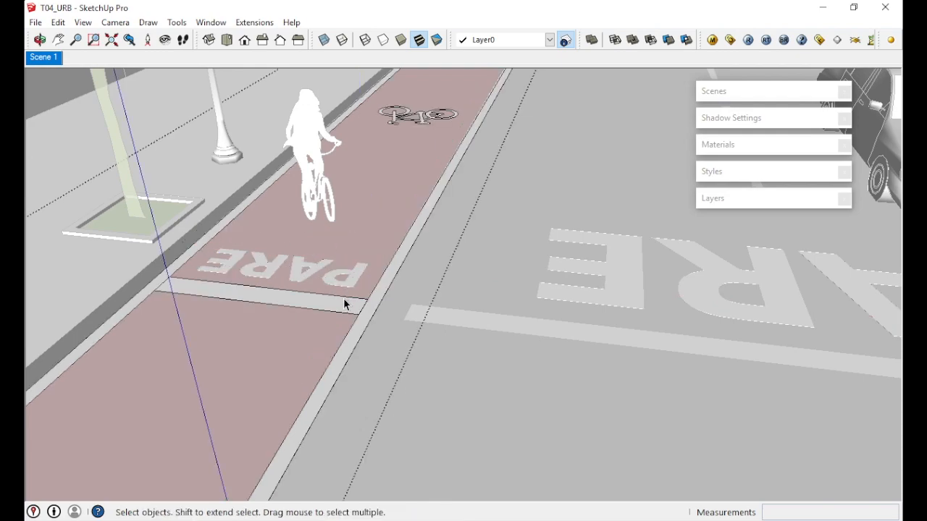
key("e")
mouse_move(299, 285)
left_mouse_down()
mouse_move(378, 312)
mouse_move(149, 251)
mouse_move(182, 263)
mouse_move(109, 304)
mouse_move(128, 323)
mouse_move(152, 304)
left_mouse_up()
key("space")
double_click(365, 308)
left_click(365, 308)
key("e")
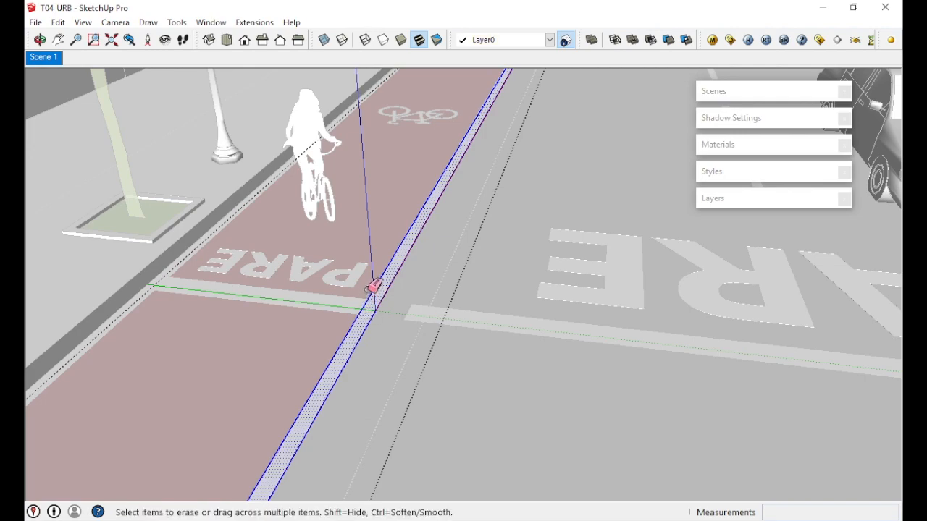
key("Delete")
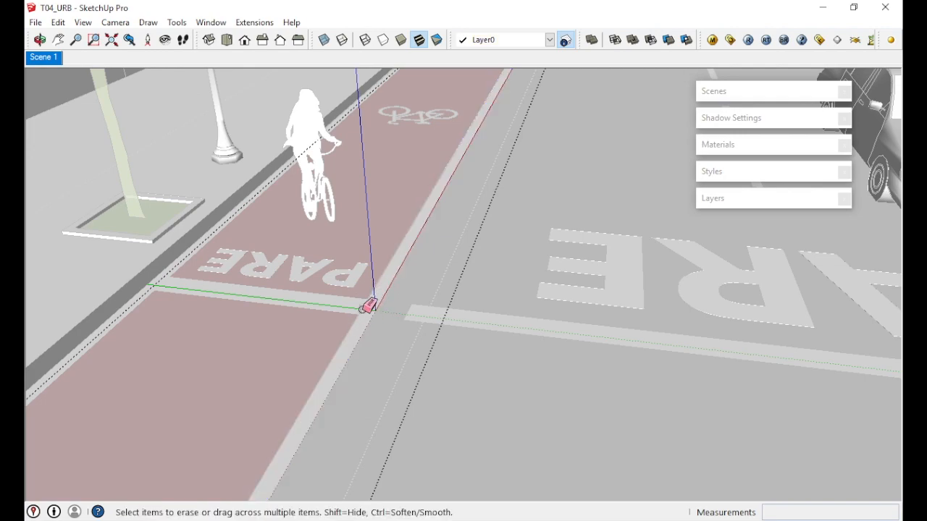
key("space")
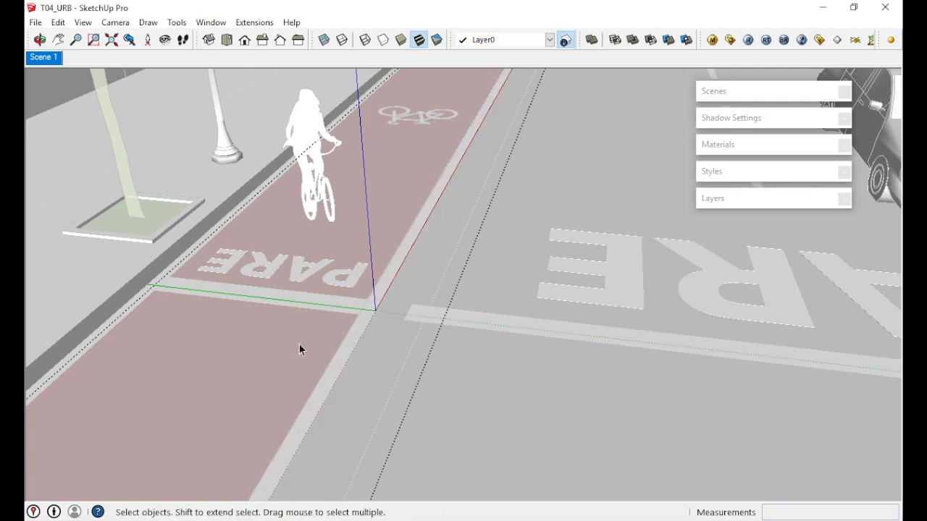
Open the red bike lane surface and hide its edge beside the white separating stripe.
double_click(305, 328)
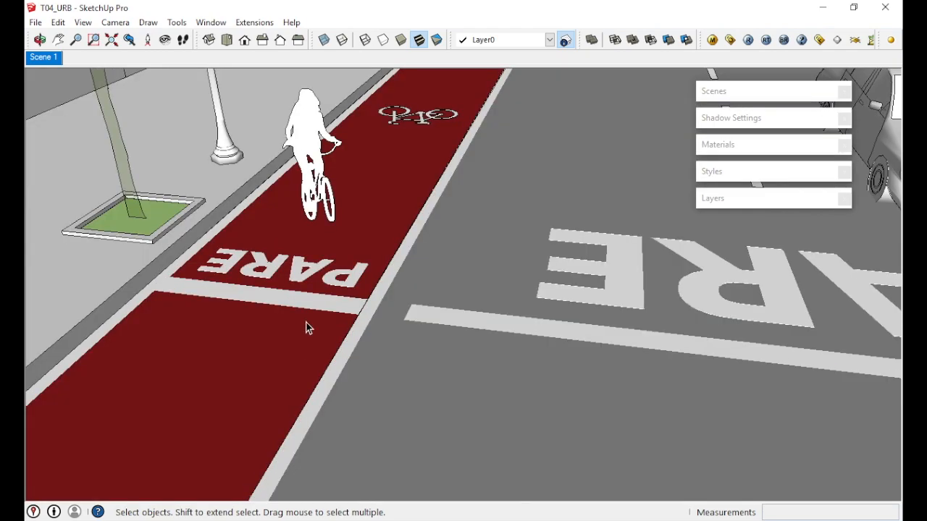
key("e")
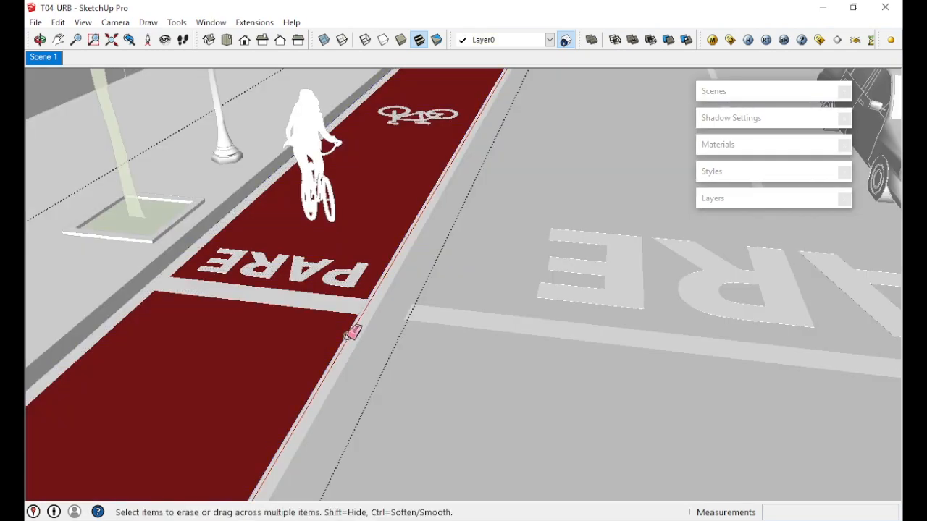
middle_click_drag(315, 240, 372, 258)
key("space")
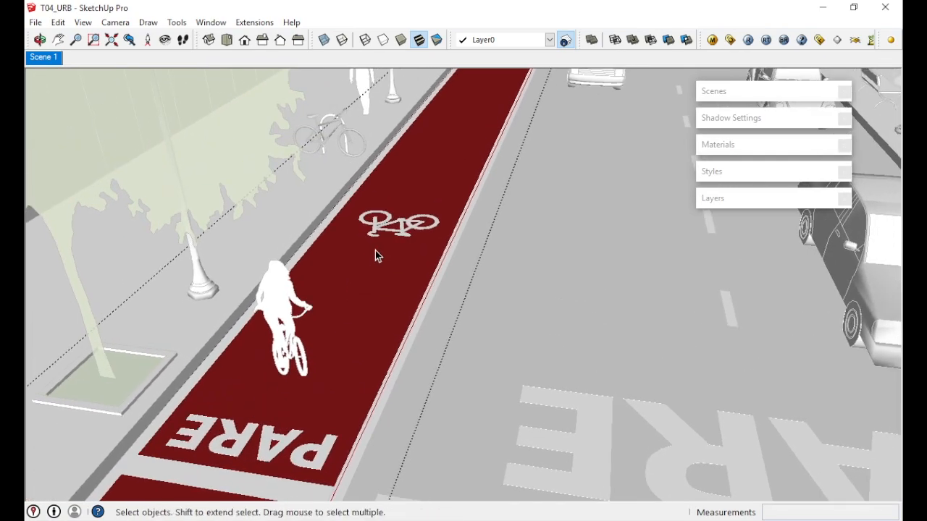
Hide all outlines of the white bicycle symbol on the bike lane and leave its component.
scroll(409, 226, "up", 3)
double_click(409, 227)
double_click(407, 223)
mouse_move(410, 224)
middle_mouse_down()
mouse_move(384, 281)
mouse_move(382, 186)
mouse_move(331, 294)
mouse_move(377, 289)
middle_mouse_up()
key("e")
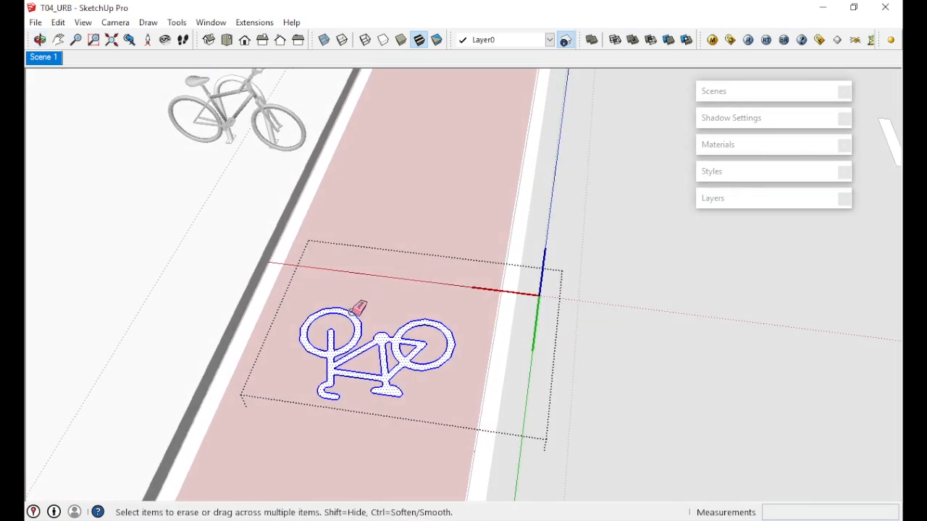
mouse_move(352, 295)
left_mouse_down()
mouse_move(352, 326)
mouse_move(348, 290)
mouse_move(331, 349)
mouse_move(320, 302)
mouse_move(340, 382)
mouse_move(367, 345)
mouse_move(413, 330)
mouse_move(388, 338)
mouse_move(377, 375)
mouse_move(397, 388)
mouse_move(372, 384)
mouse_move(396, 389)
mouse_move(406, 320)
mouse_move(426, 361)
mouse_move(432, 329)
mouse_move(451, 325)
mouse_move(445, 358)
mouse_move(415, 368)
mouse_move(431, 319)
mouse_move(395, 363)
left_mouse_up()
mouse_move(329, 356)
left_mouse_down()
mouse_move(335, 383)
mouse_move(317, 389)
mouse_move(395, 381)
mouse_move(412, 340)
mouse_move(387, 371)
mouse_move(353, 357)
mouse_move(372, 340)
mouse_move(333, 340)
mouse_move(339, 327)
mouse_move(321, 311)
mouse_move(344, 315)
left_mouse_up()
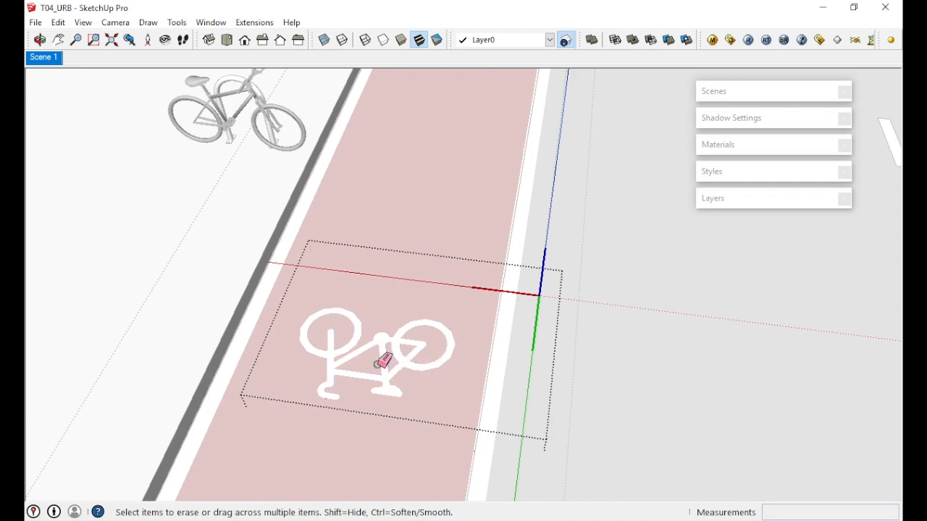
scroll(419, 302, "down", 3)
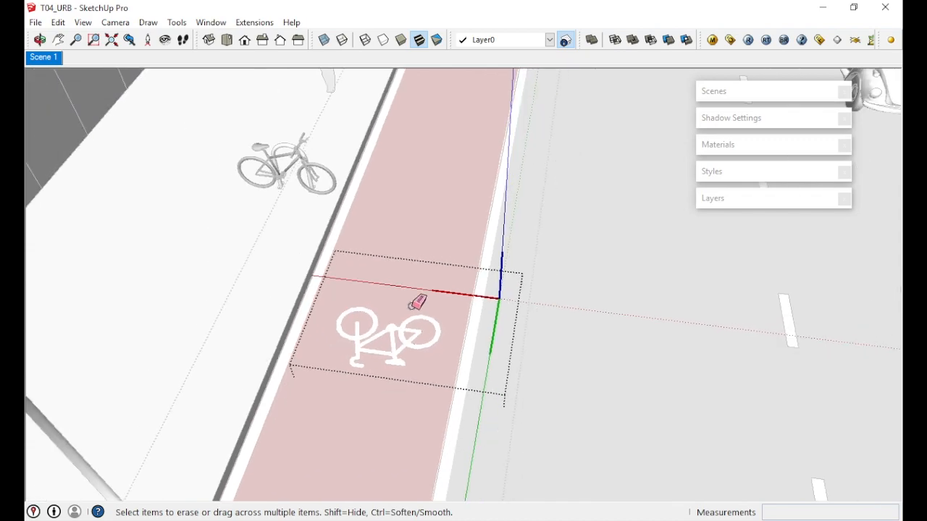
key("space")
scroll(321, 268, "down", 5)
key("Escape")
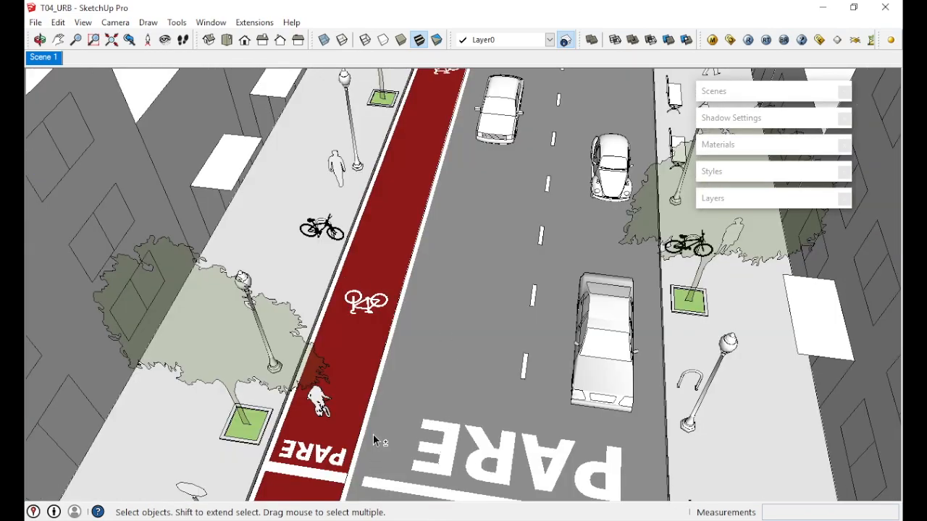
Try to hide the remaining edge between the red bike lane and its white separating stripe near the stop line.
middle_click_drag(374, 441, 471, 233)
scroll(461, 284, "up", 6)
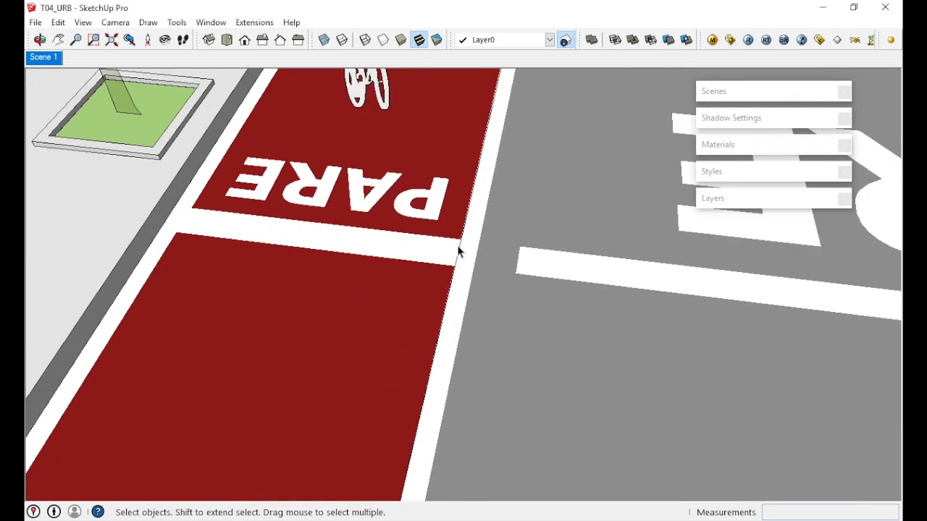
scroll(458, 250, "up", 2)
double_click(459, 253)
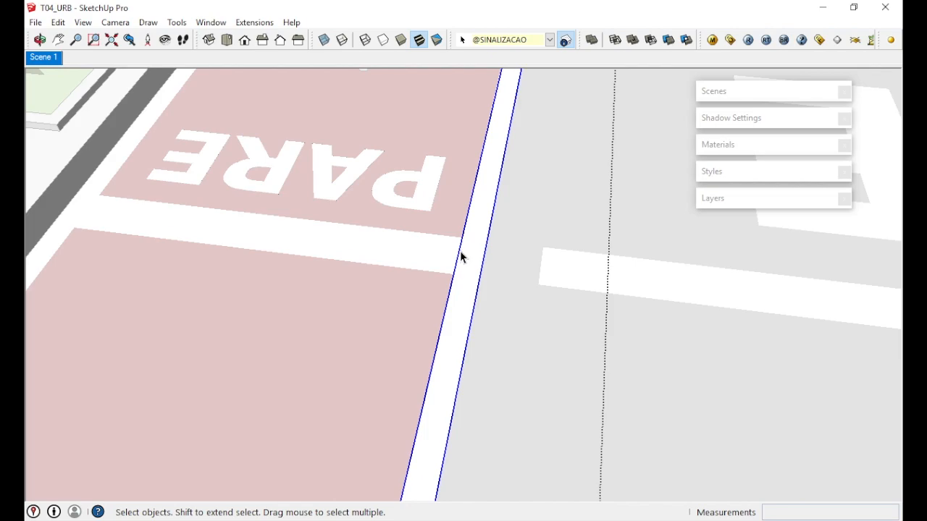
mouse_move(420, 276)
middle_mouse_down()
mouse_move(451, 302)
mouse_move(468, 283)
middle_mouse_up()
key("e")
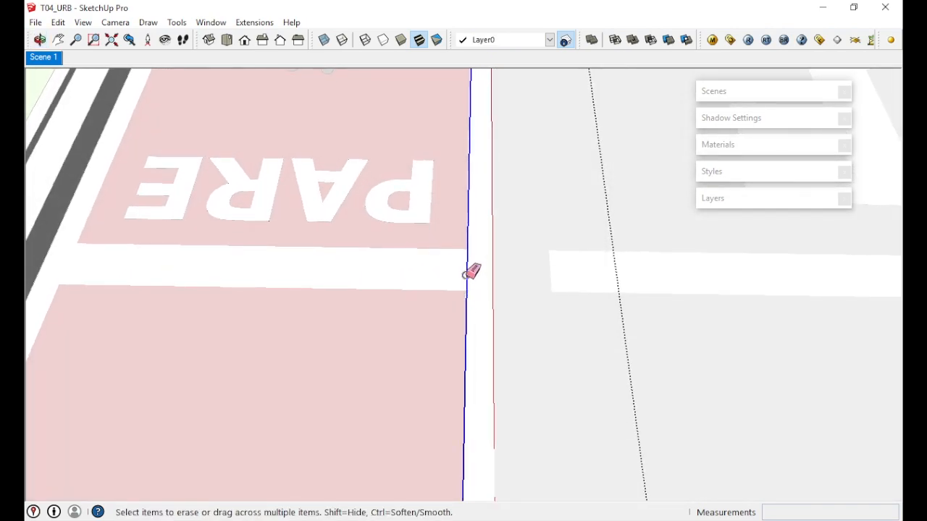
scroll(457, 280, "up", 2)
key("space")
left_click(438, 284)
Hide the outlines of the long white lane line on the roadway in front of the raised crossing.
scroll(432, 286, "down", 4)
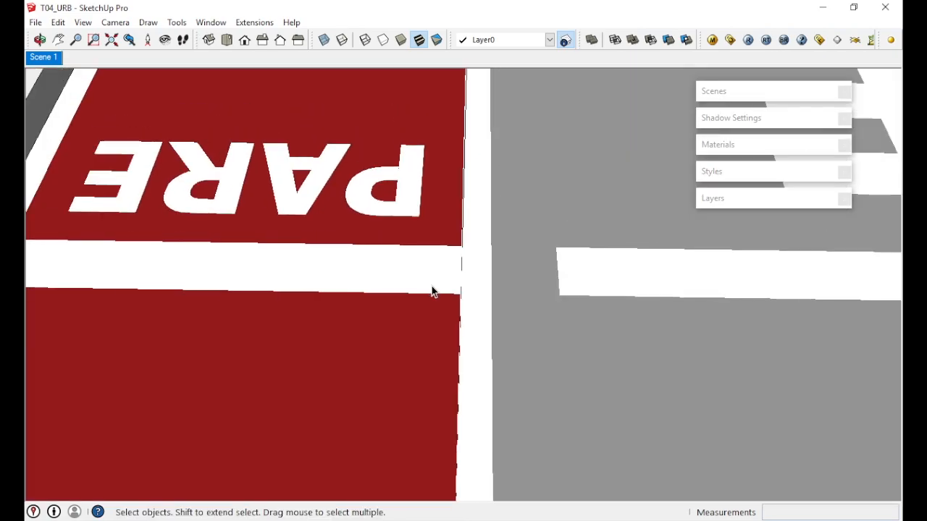
scroll(319, 264, "down", 4)
scroll(384, 275, "down", 5)
middle_click_drag(448, 408, 468, 254)
scroll(477, 254, "up", 5)
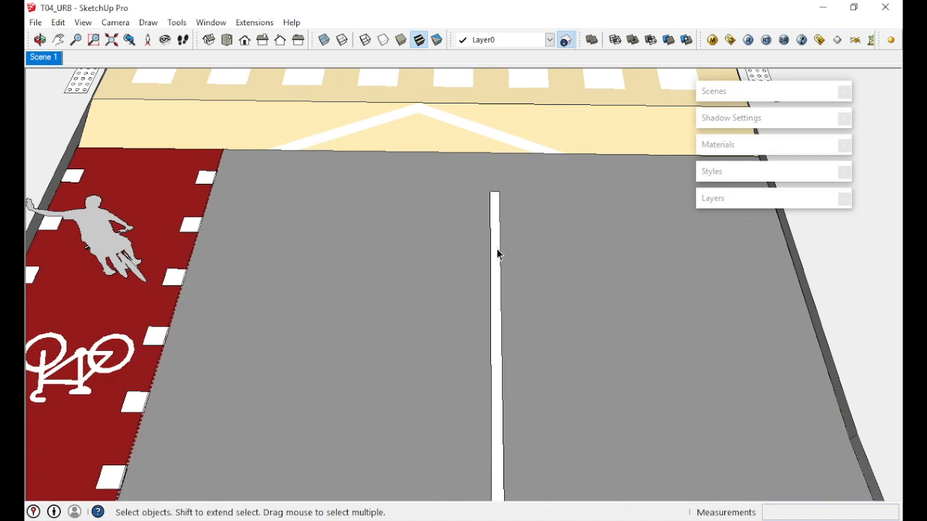
double_click(497, 252)
key("e")
mouse_move(500, 246)
left_mouse_down()
mouse_move(482, 253)
mouse_move(494, 222)
left_mouse_up()
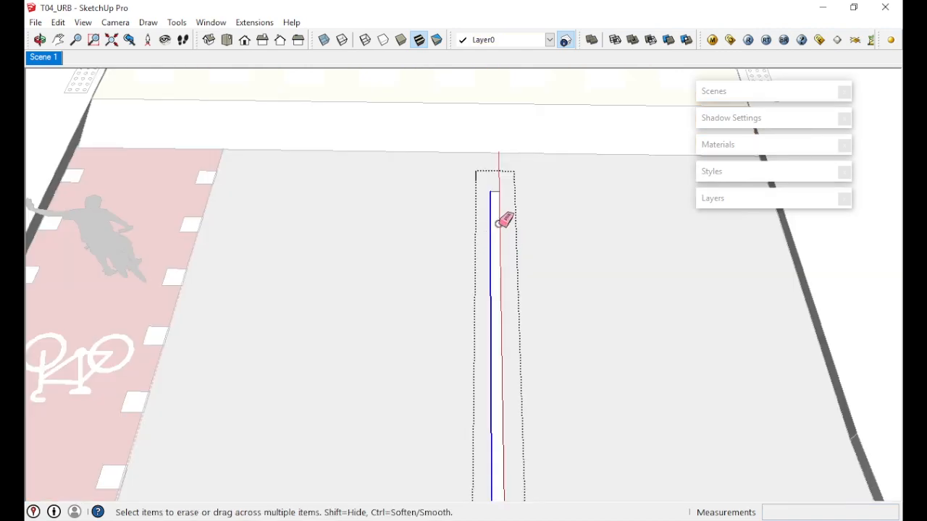
key("space")
Hide the outlines of the white square markers along the bike lane in front of the crossing.
left_click(206, 178)
double_click(206, 179)
left_click(207, 179)
double_click(207, 179)
key("e")
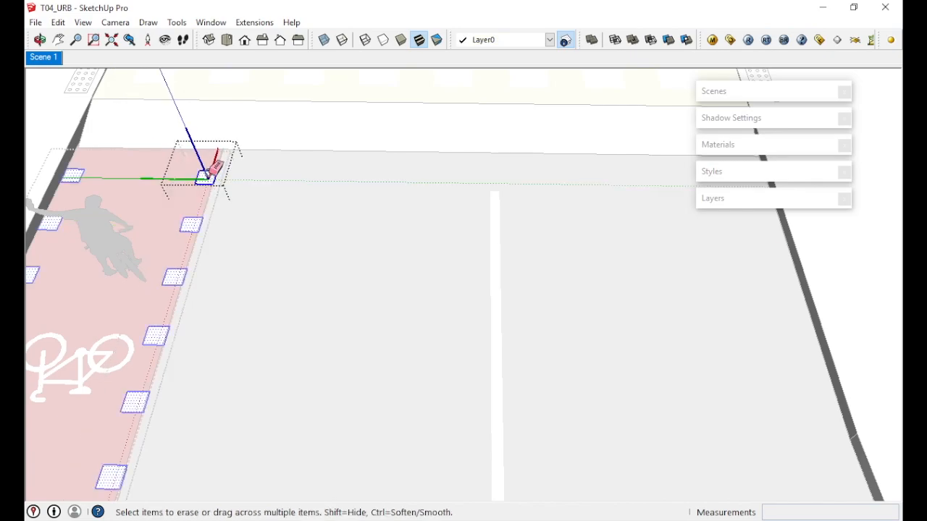
key("space")
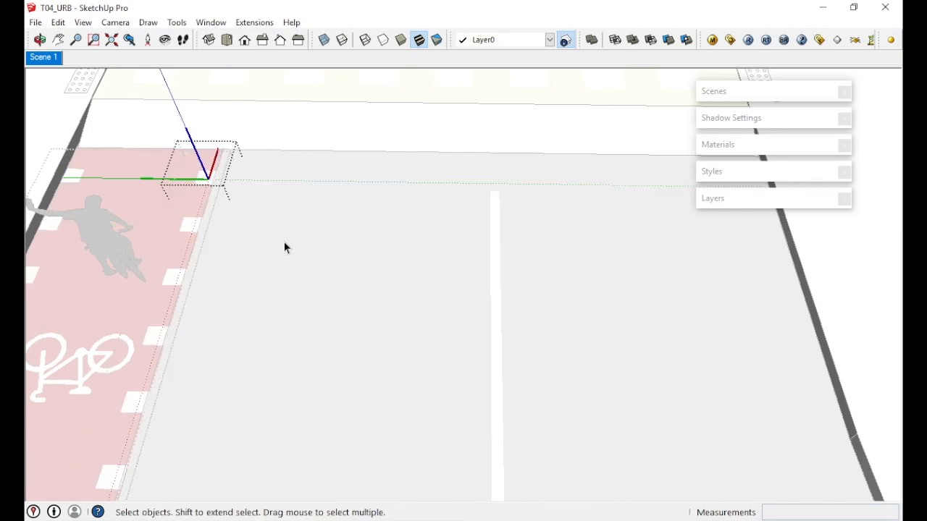
Leave the marker component and restore the saved Scene 1 view.
scroll(284, 241, "down", 6)
middle_click_drag(317, 275, 272, 177)
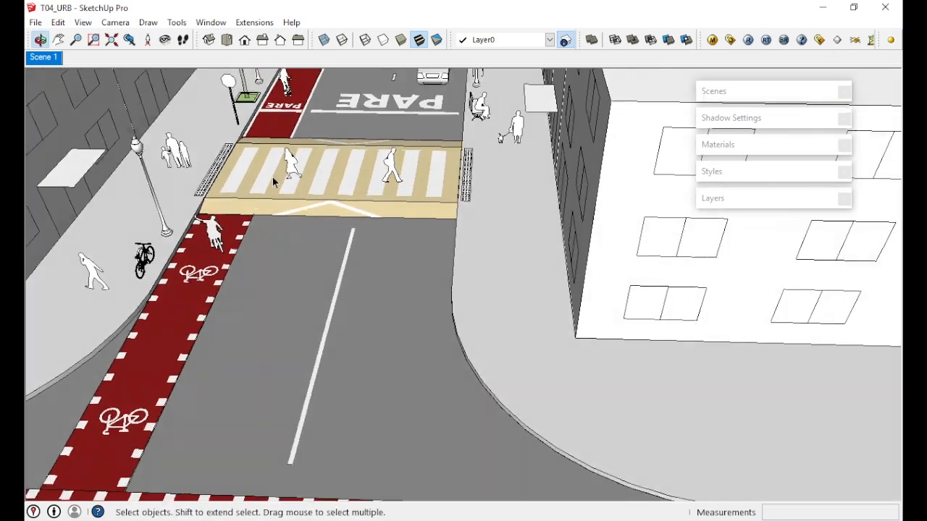
left_click(51, 58)
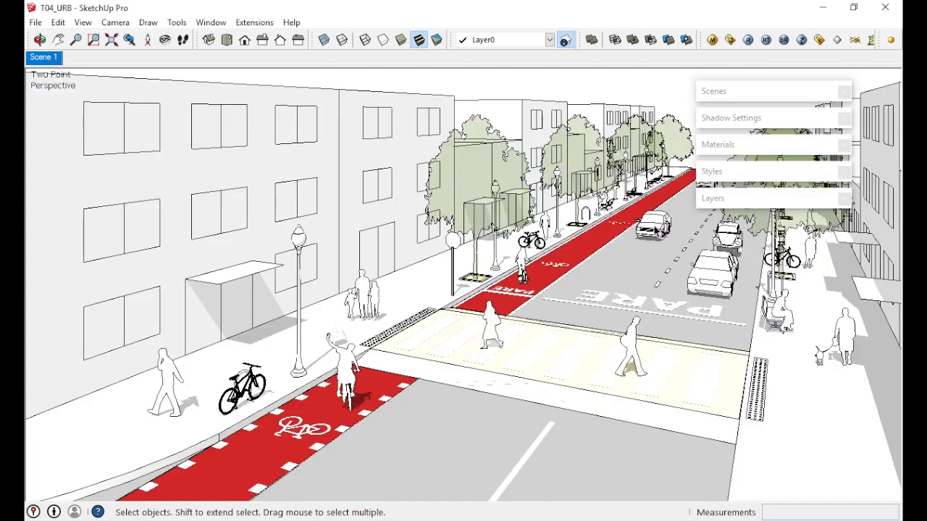
Sample the bike lane's red material Color_A07 and darken its colour to a deeper red.
left_click(731, 145)
left_click(734, 146)
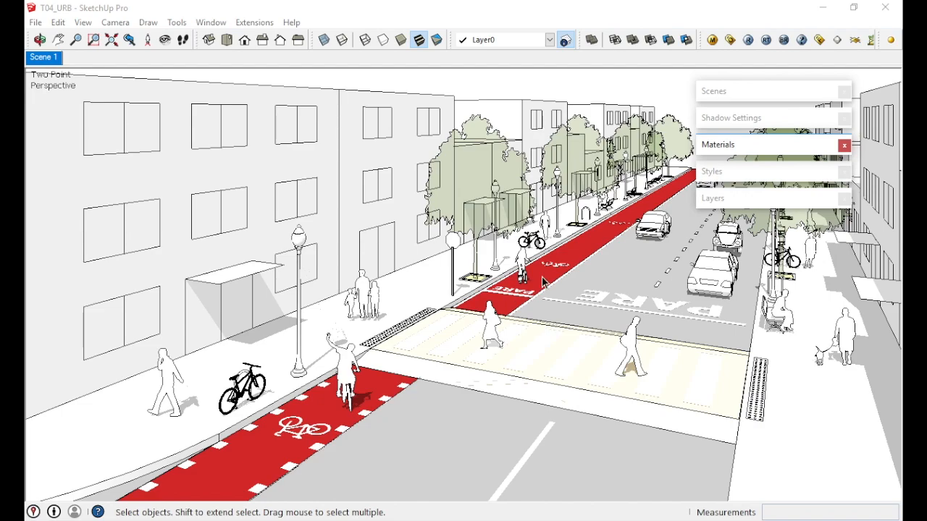
left_click(719, 145)
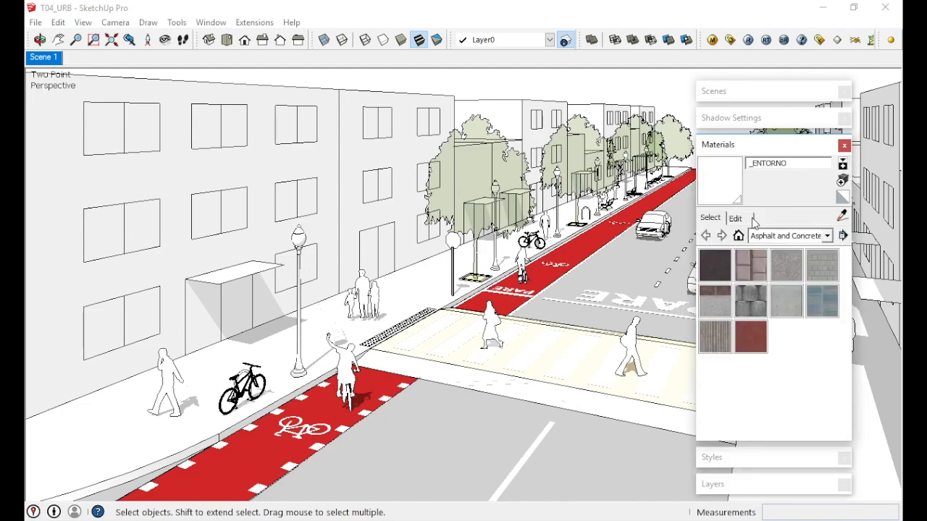
left_click(751, 217)
left_click(710, 218)
left_click(842, 216)
left_click(583, 248)
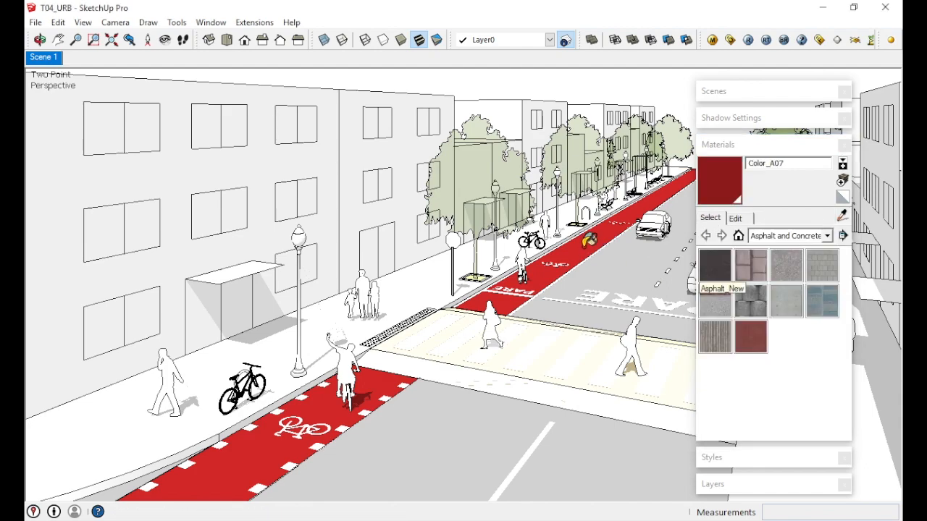
left_click(736, 217)
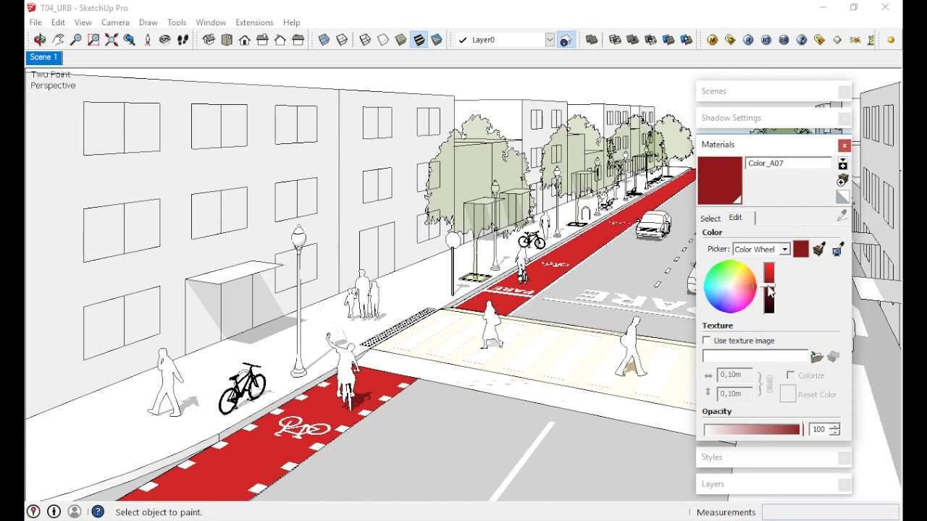
left_click_drag(773, 297, 774, 299)
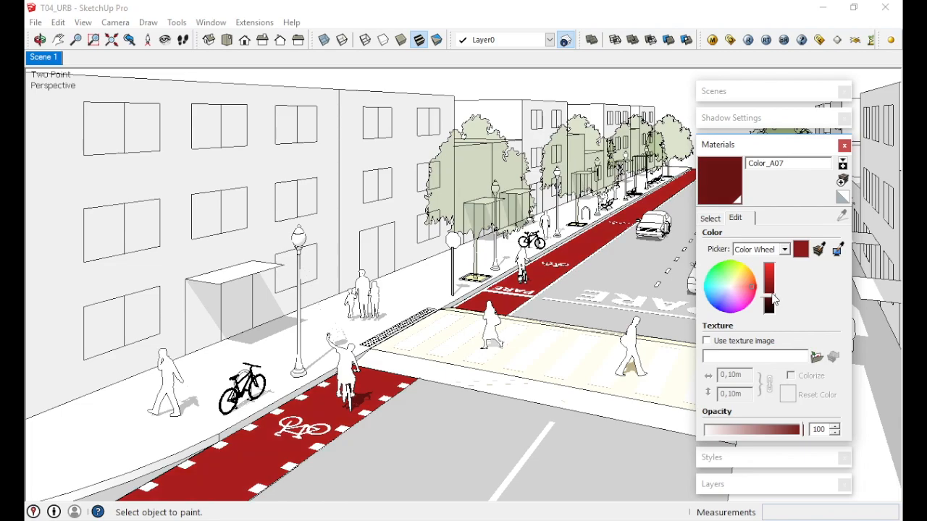
Sample the roadway's gray material _RUA and make its colour slightly darker.
left_click(710, 218)
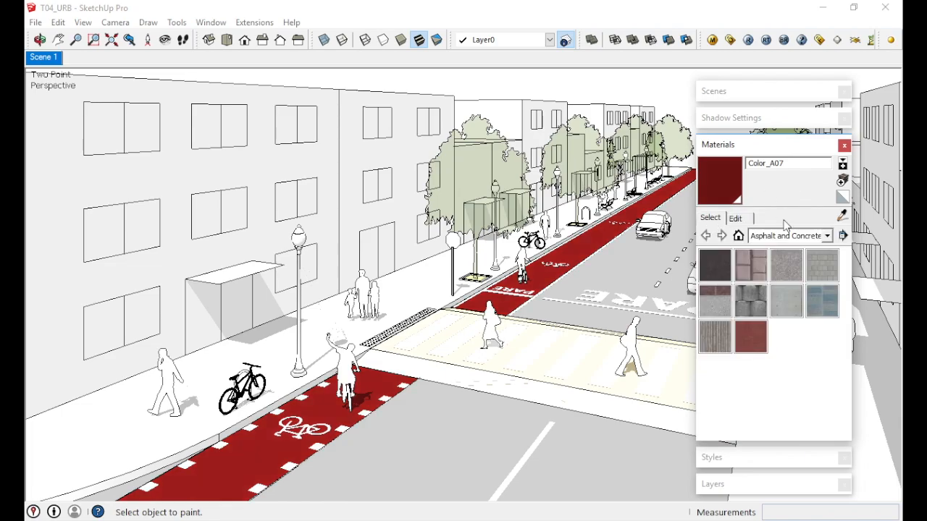
left_click(843, 217)
left_click(677, 247)
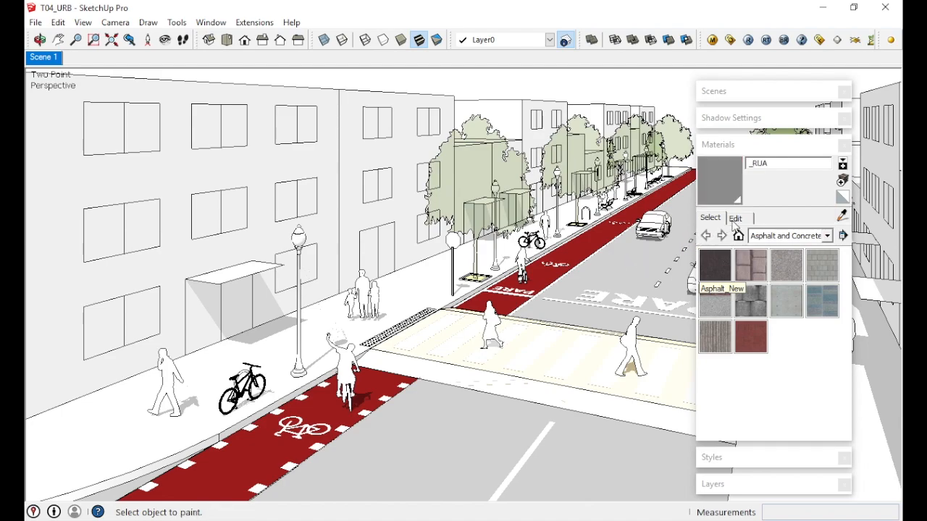
left_click(735, 218)
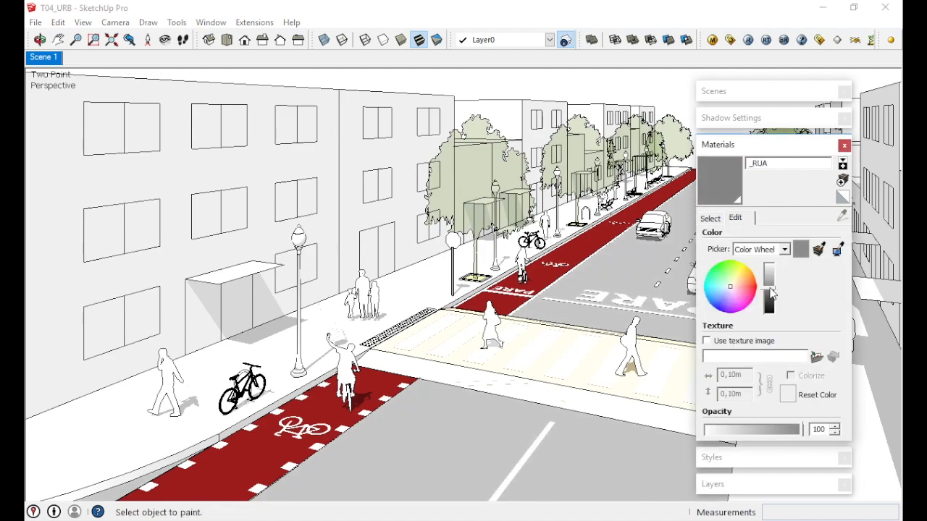
Sample the raised crossing's _TRAFFIC CALM material and change its pale colour to a stronger yellow.
left_click(708, 219)
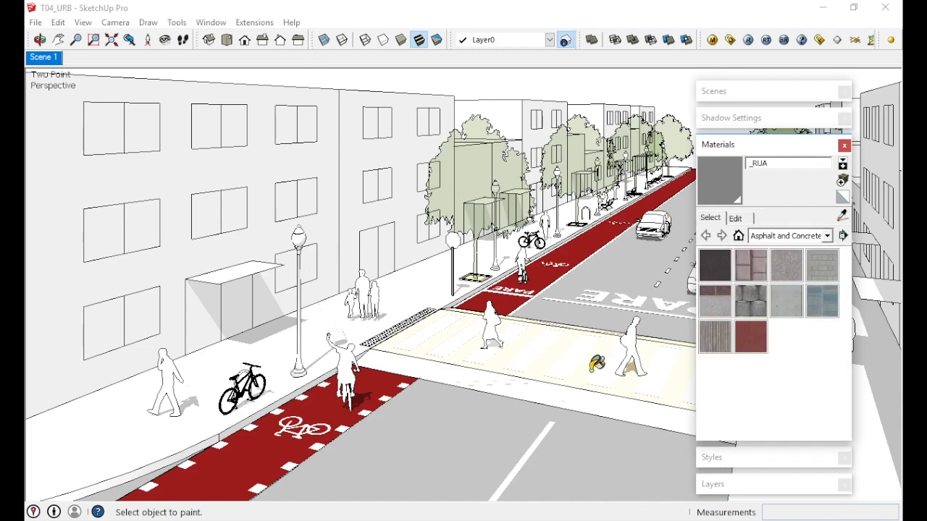
left_click(842, 218)
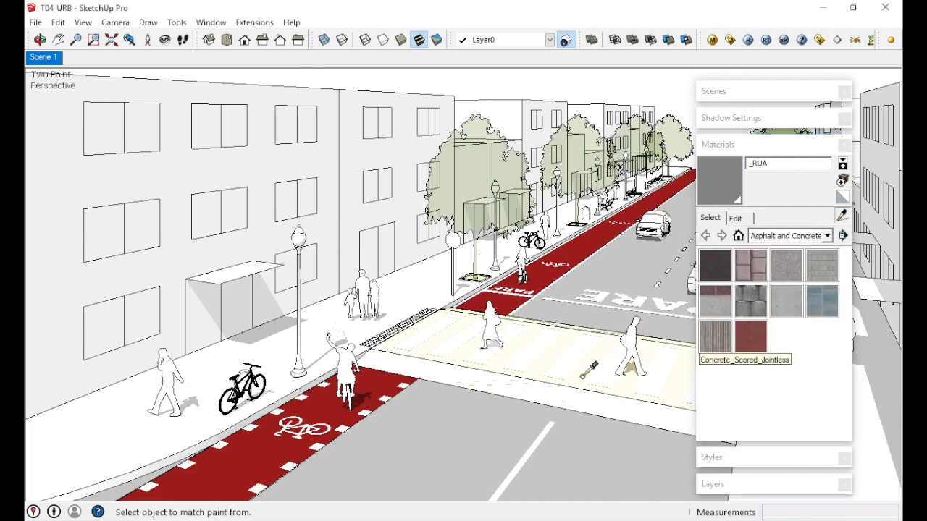
left_click(587, 366)
left_click(735, 219)
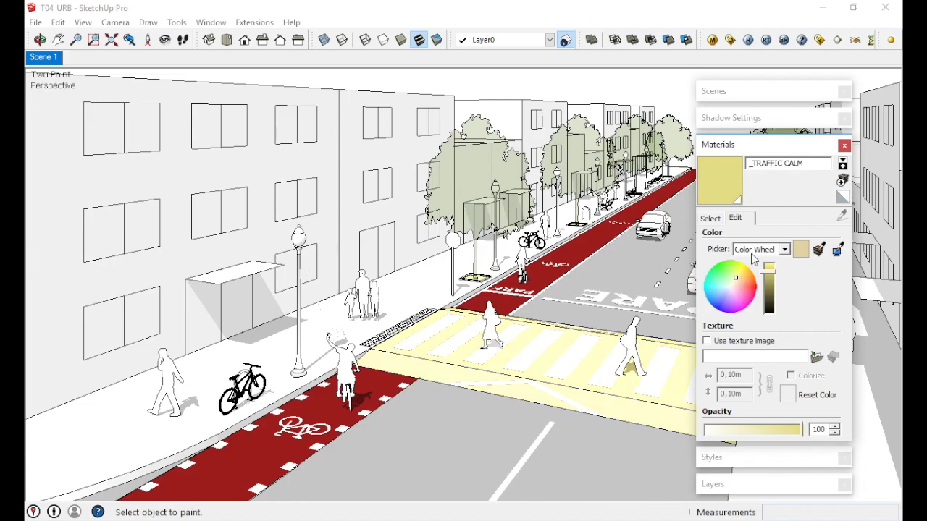
left_click(731, 145)
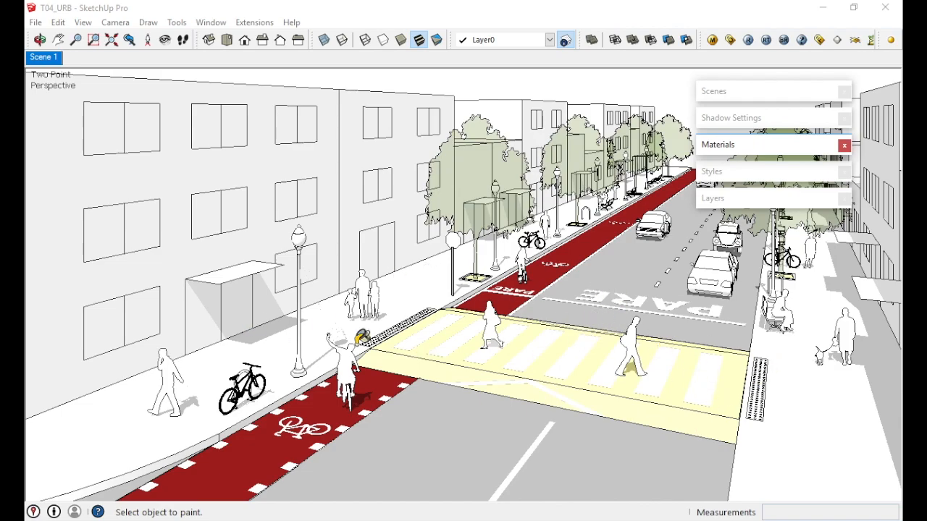
key("space")
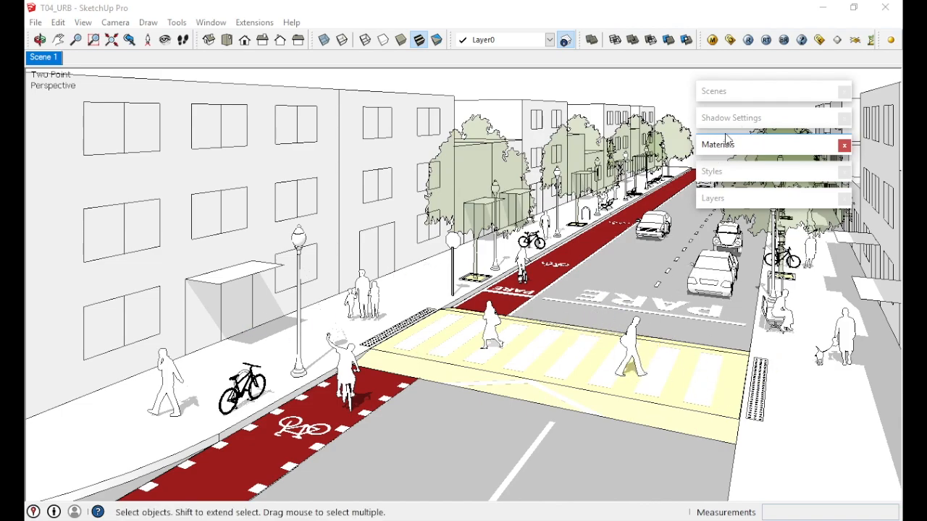
Sample the tree pit's material Color_F09, change it to a deeper green, and restore the Scene 1 view.
scroll(485, 279, "up", 2)
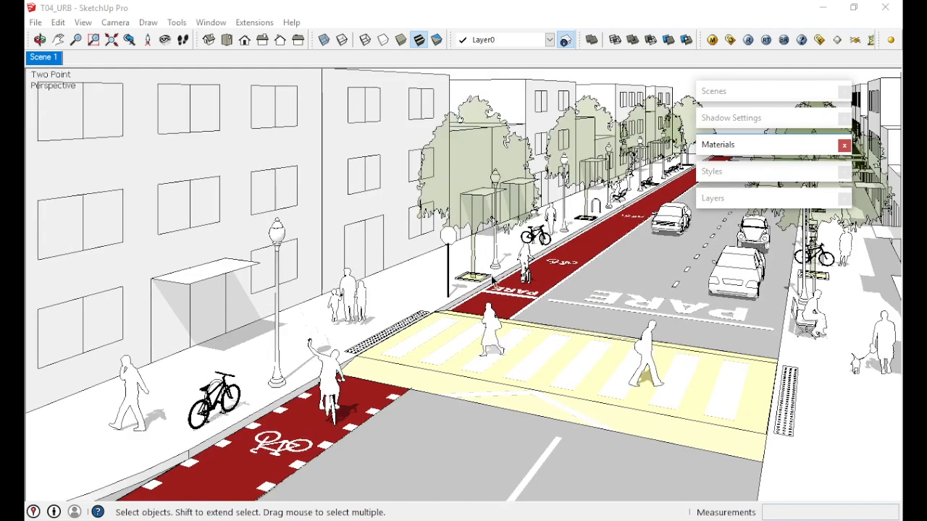
middle_click_drag(485, 279, 497, 368)
scroll(490, 353, "up", 5)
left_click(775, 145)
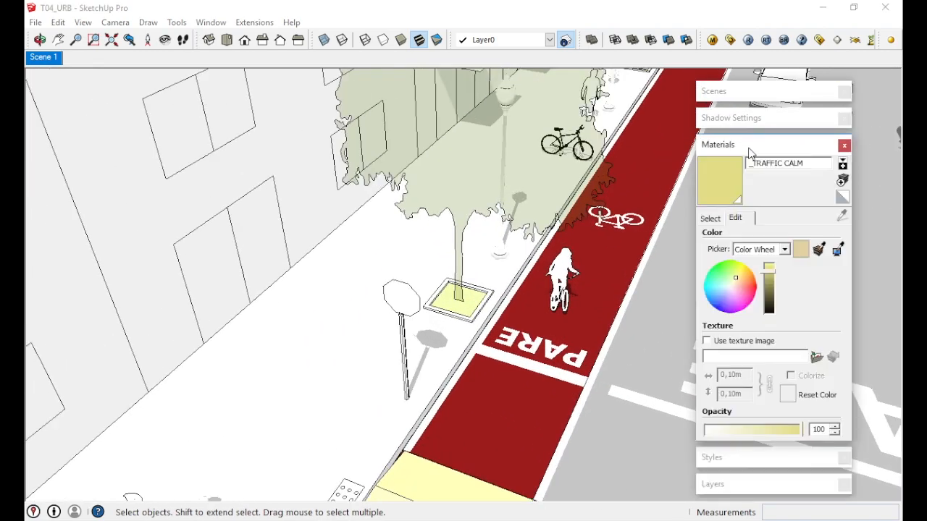
left_click(842, 216)
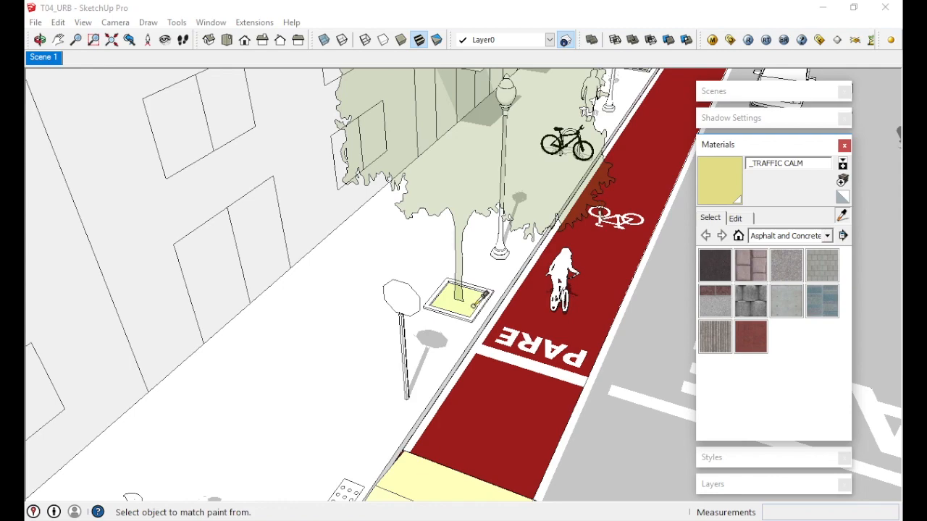
left_click(597, 262)
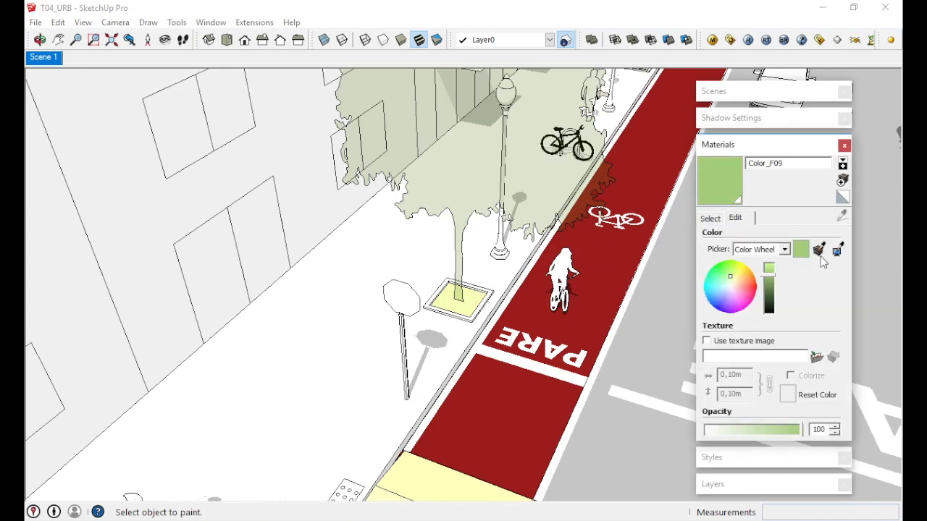
left_click(770, 285)
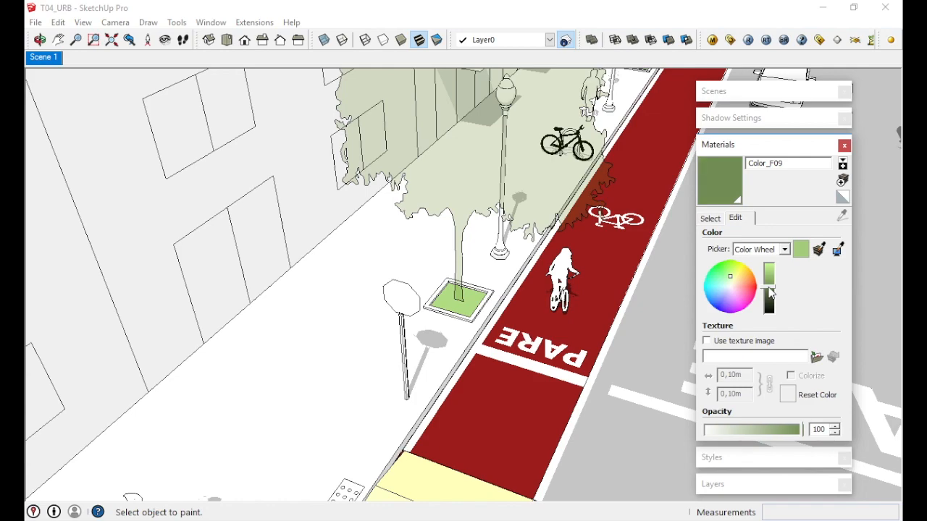
left_click(737, 147)
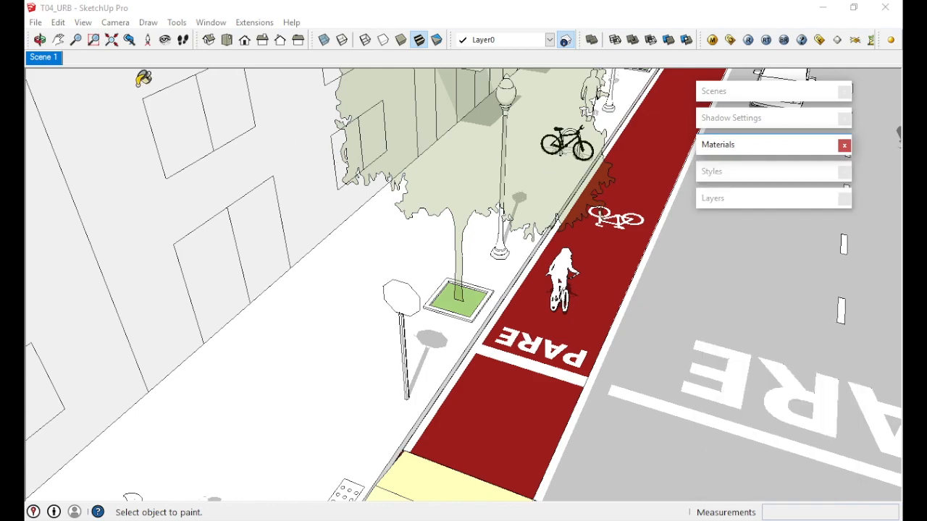
key("space")
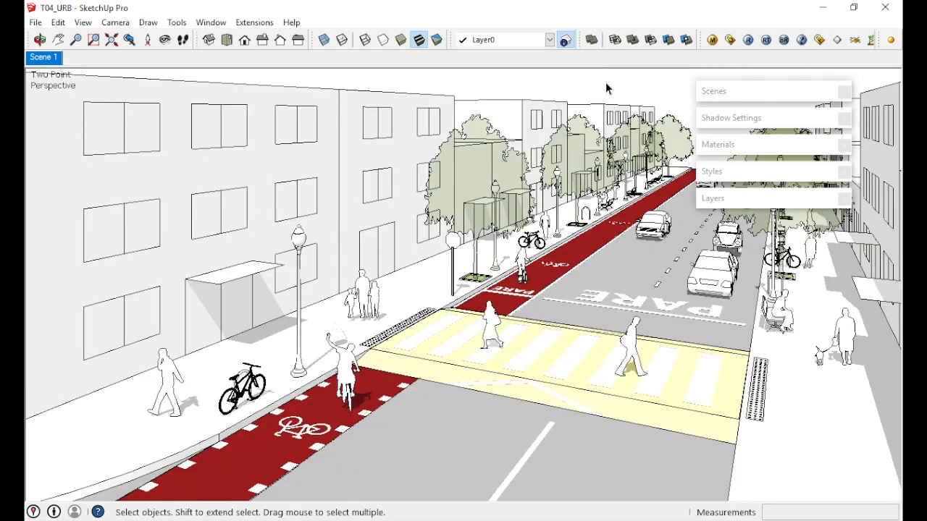
Turn on Depth cue in the edge settings of the portfolio.arq style.
left_click(726, 171)
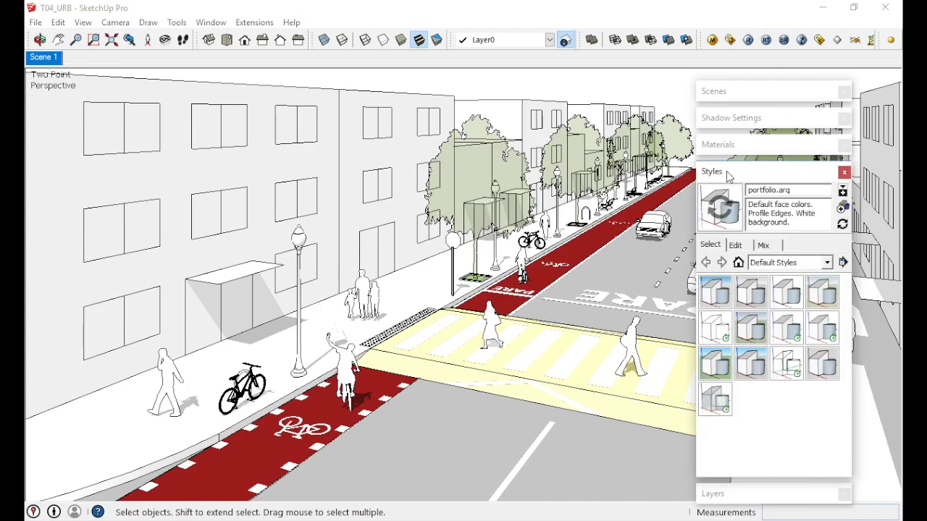
left_click(736, 246)
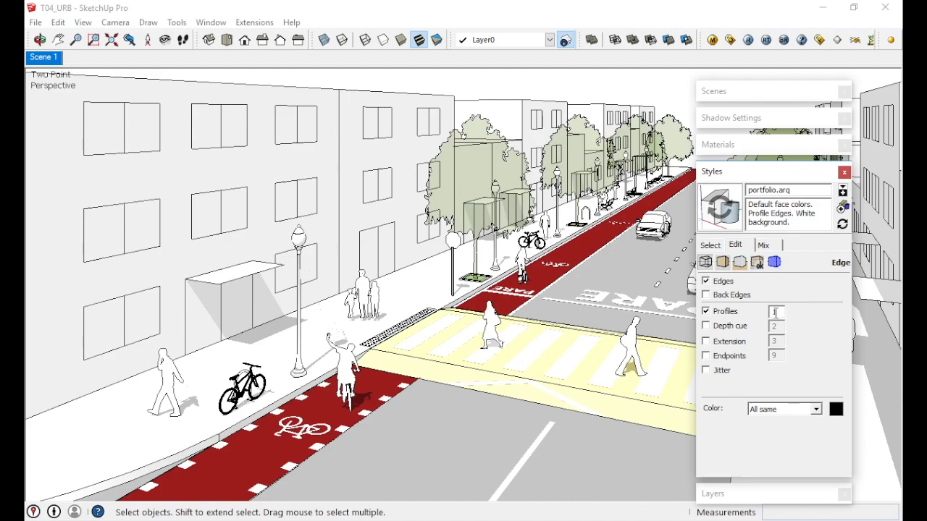
left_click(729, 325)
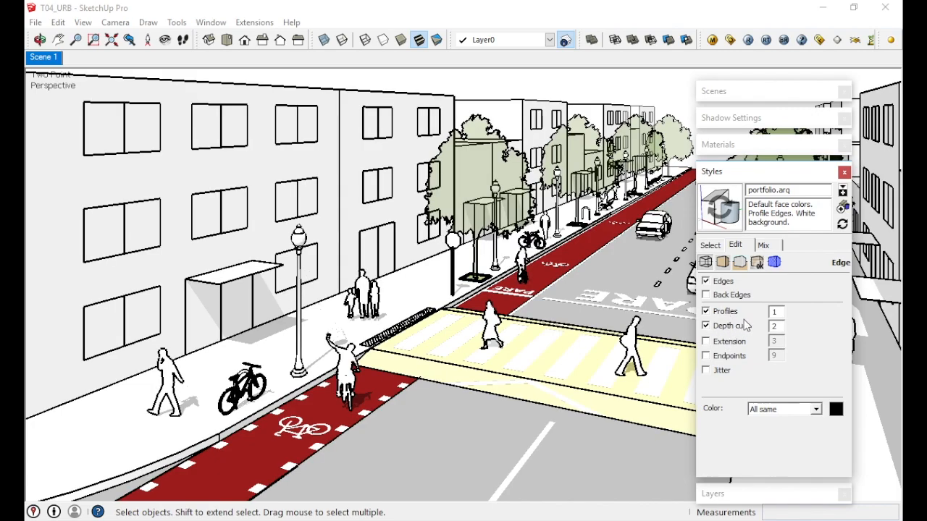
Try a profile thickness of 5 in the style's edge settings and set it back to 1.
double_click(779, 311)
type("5")
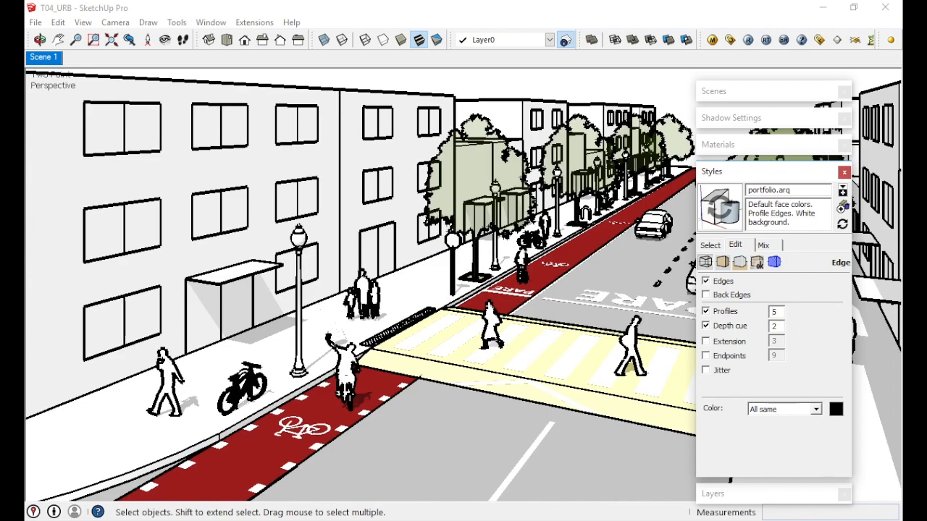
double_click(777, 312)
type("1")
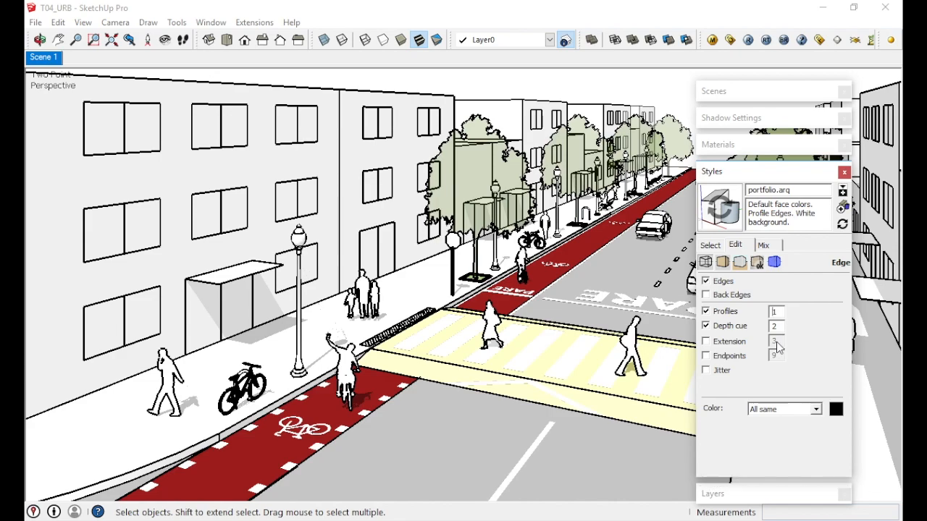
Set the style's profile thickness to 2 and its depth cue to 1.
double_click(775, 311)
type("3")
double_click(775, 326)
type("1")
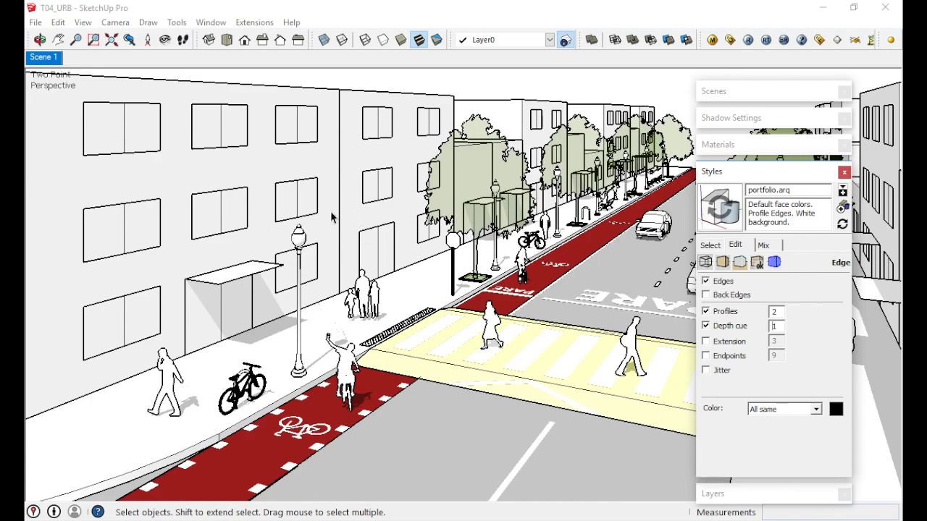
Export the scene as JPEG image T04_URB into the T4 - TRAFFIC CALMING folder at 3000 by 1483 pixels with anti-alias on.
left_click(35, 22)
mouse_move(196, 234)
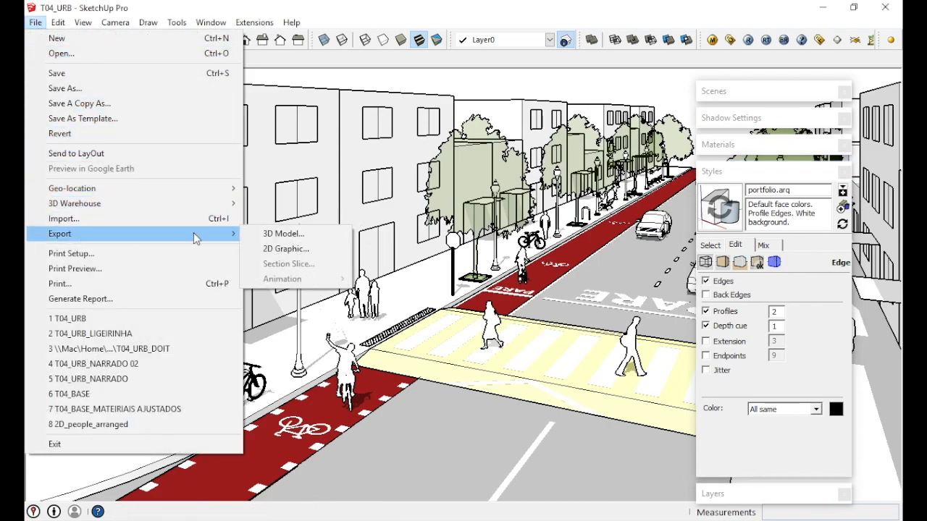
left_click(272, 249)
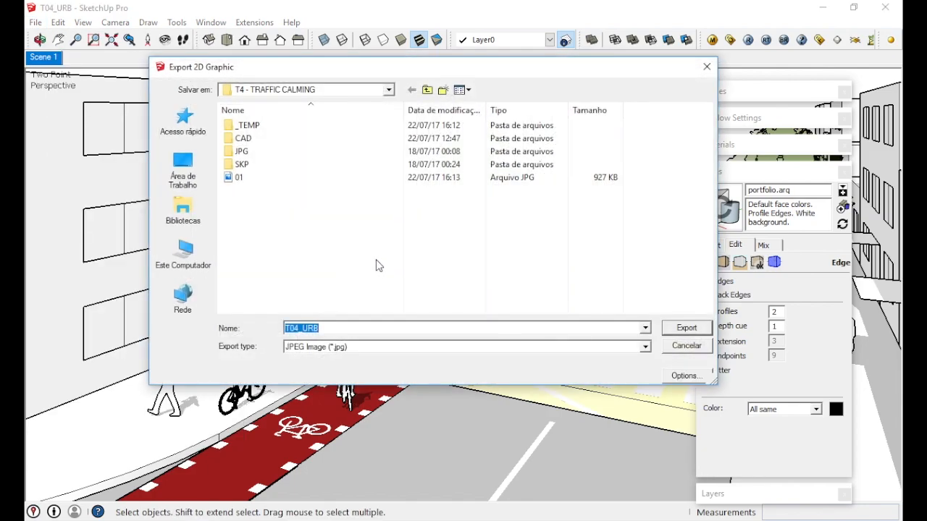
left_click(697, 375)
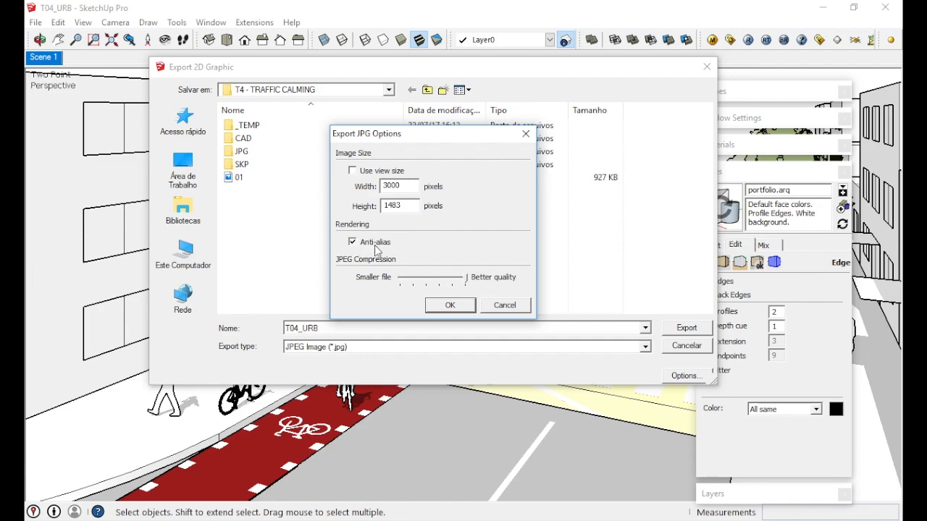
left_click(353, 242)
left_click(352, 243)
left_click(451, 306)
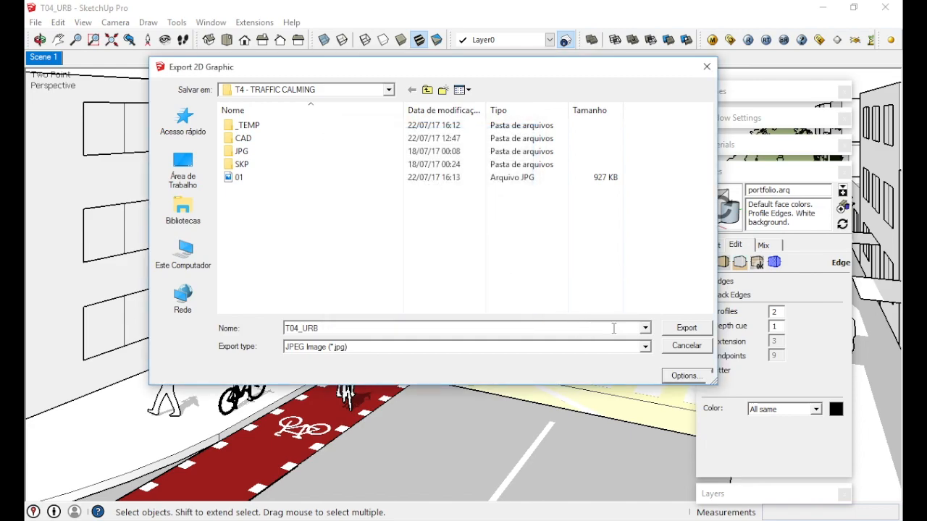
left_click(700, 330)
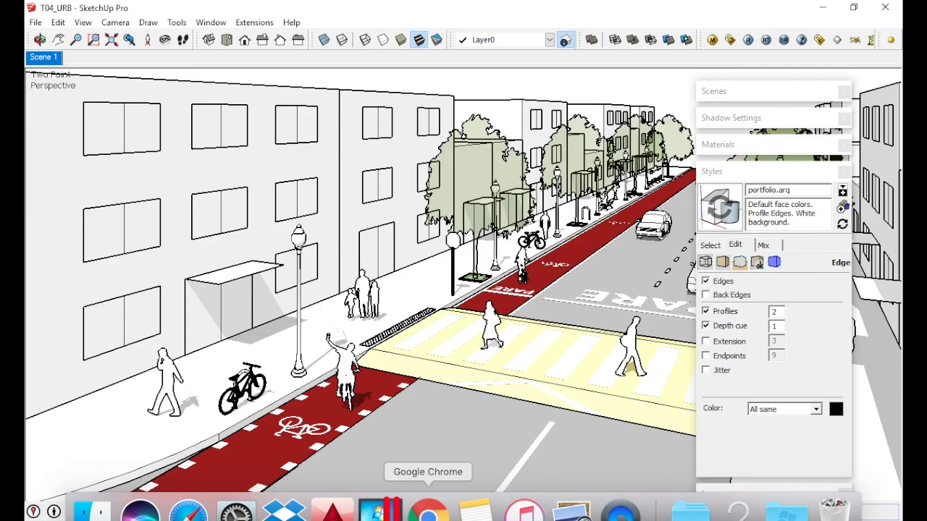
Switch to File Explorer and open the exported T04_URB JPEG from the T4 - TRAFFIC CALMING folder to inspect the result.
key("alt+Tab")
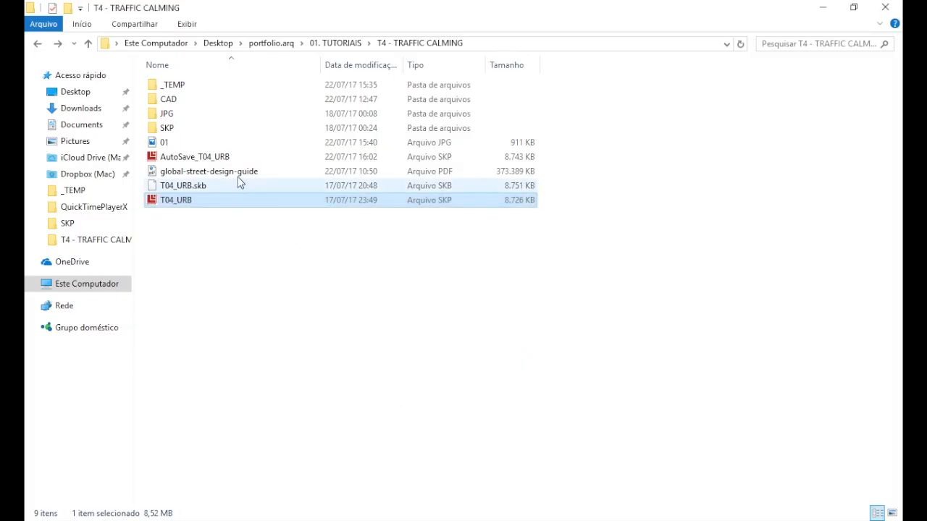
left_click(38, 43)
left_click(59, 45)
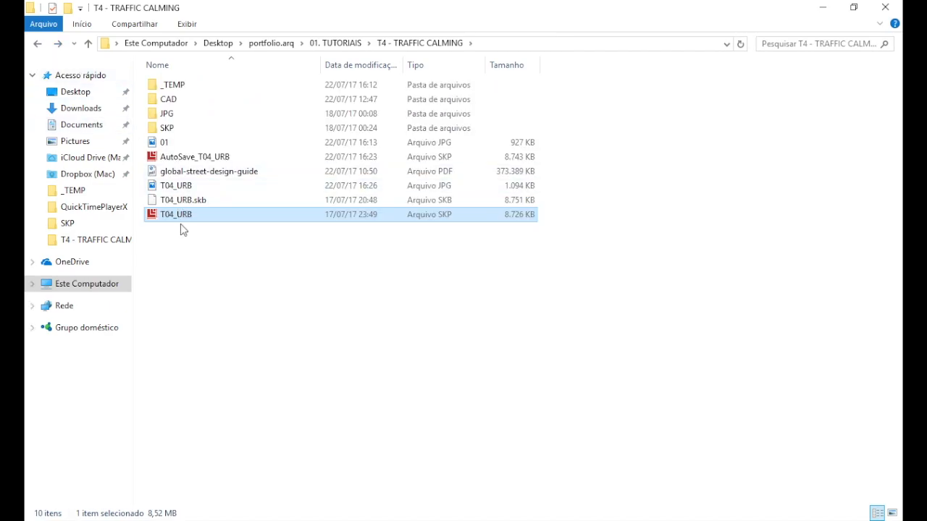
left_click(181, 187)
double_click(181, 186)
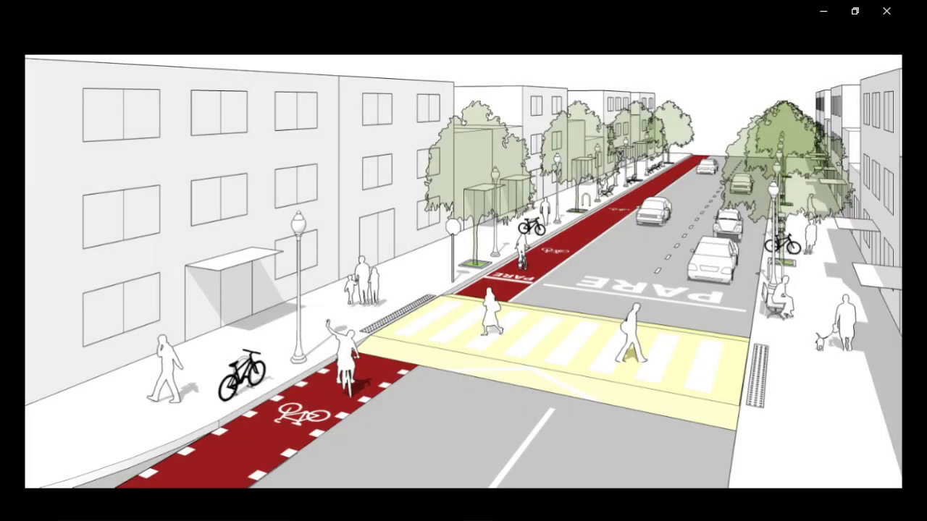